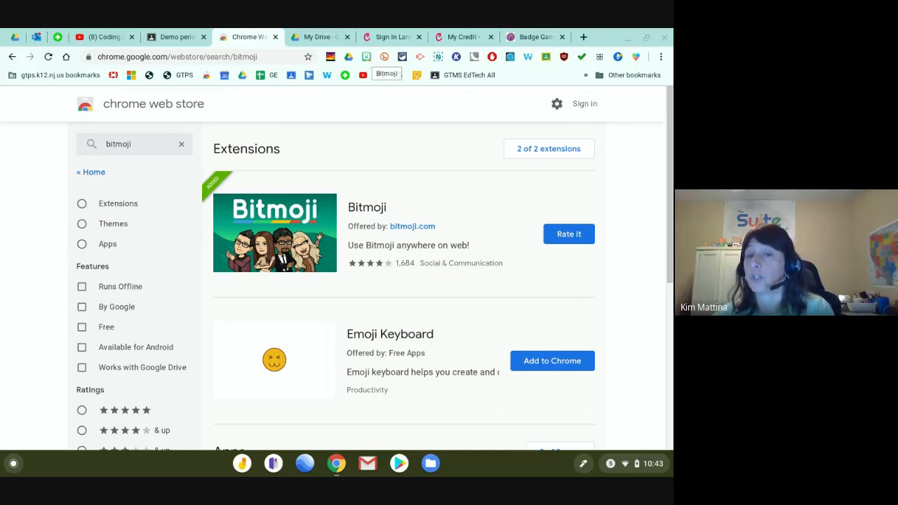
In the Bitmoji picker, scroll to the 'working from home' sticker and bring up its image menu.
left_click(367, 58)
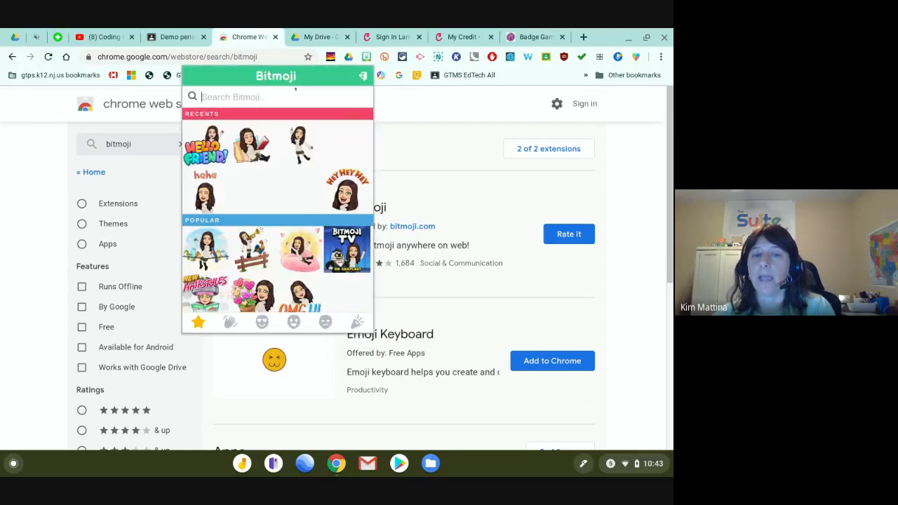
scroll(277, 211, "down", 5)
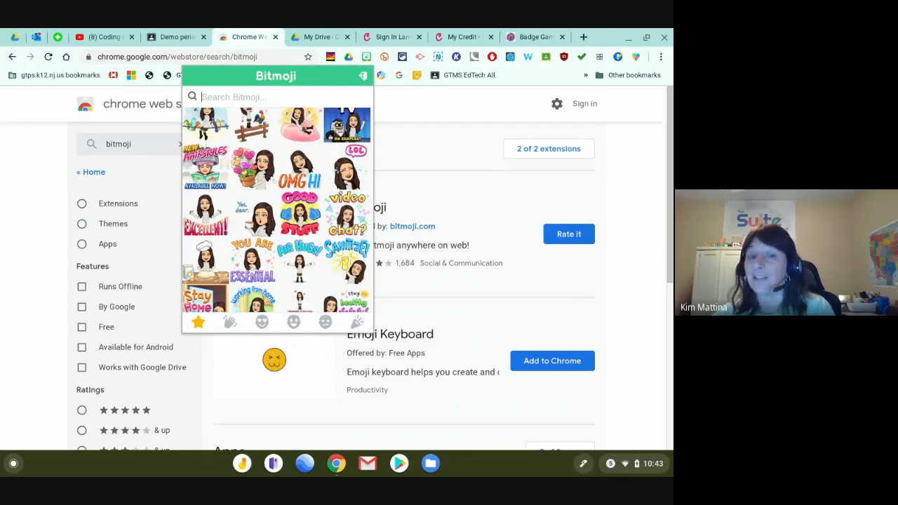
scroll(276, 210, "down", 3)
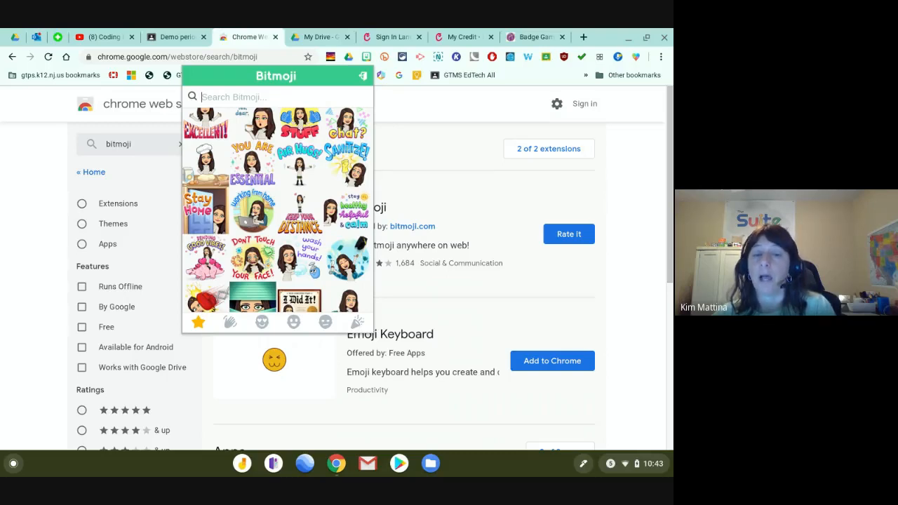
right_click(256, 216)
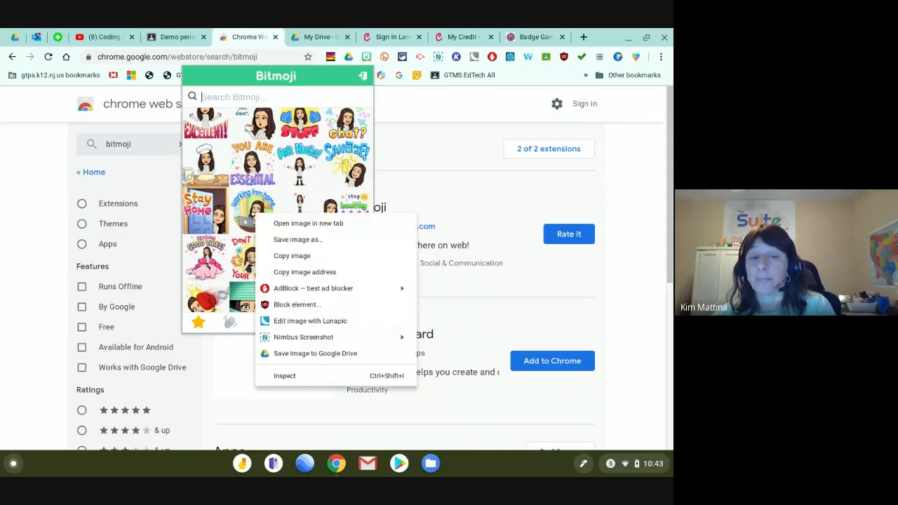
Save the sticker as 'Working from home.png', then dismiss the download notice and Bitmoji picker.
left_click(297, 241)
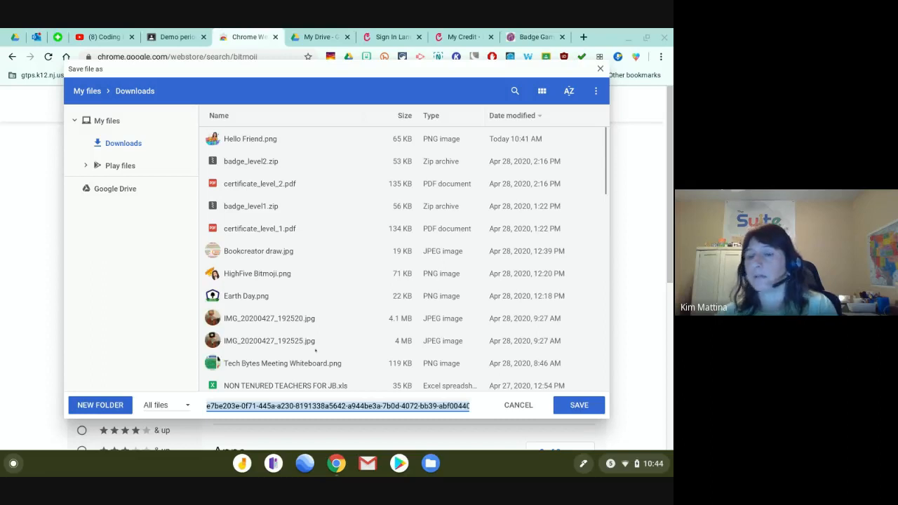
type("Work")
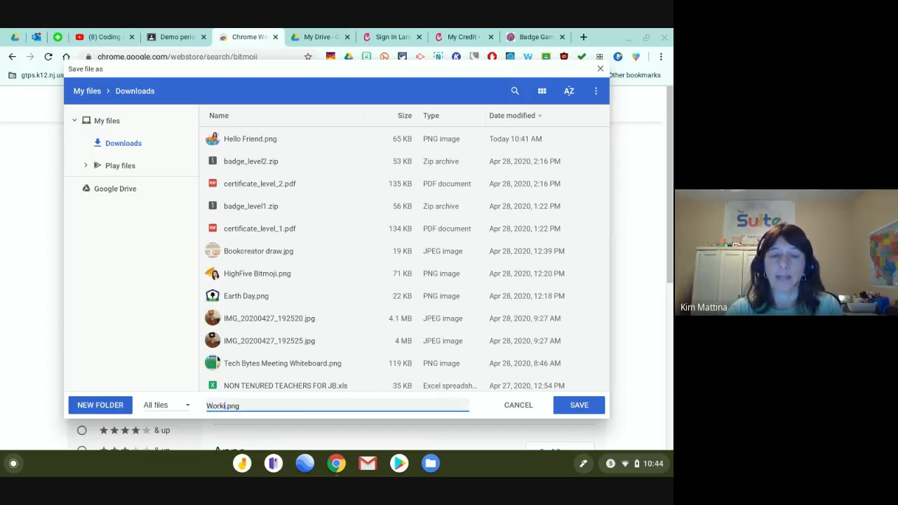
type("ing")
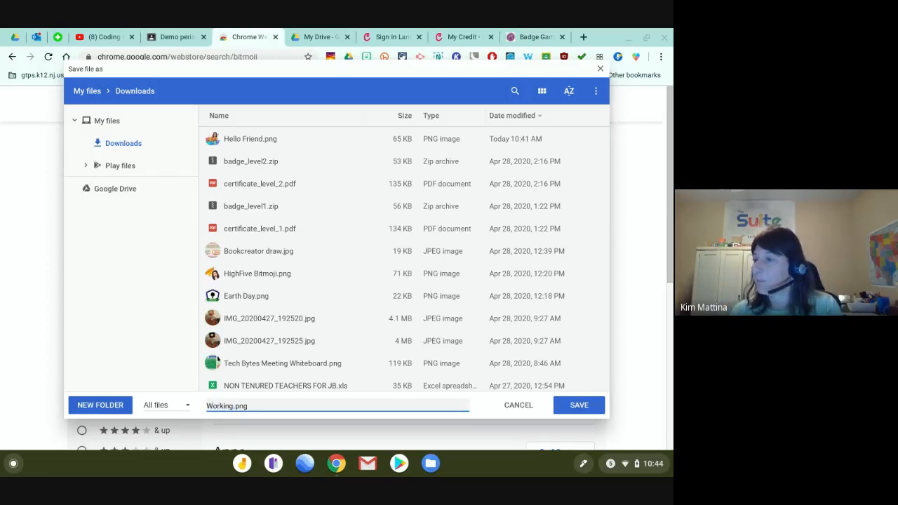
type(" from hom")
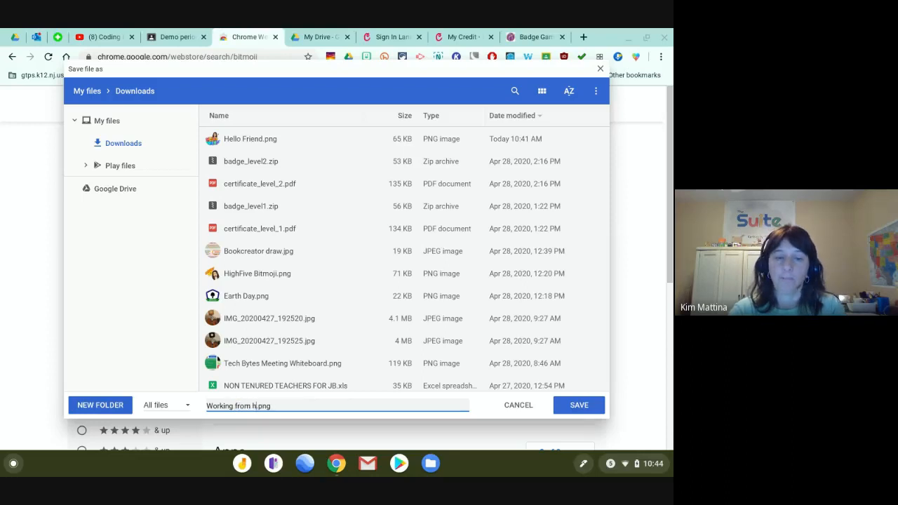
type("e")
key("Return")
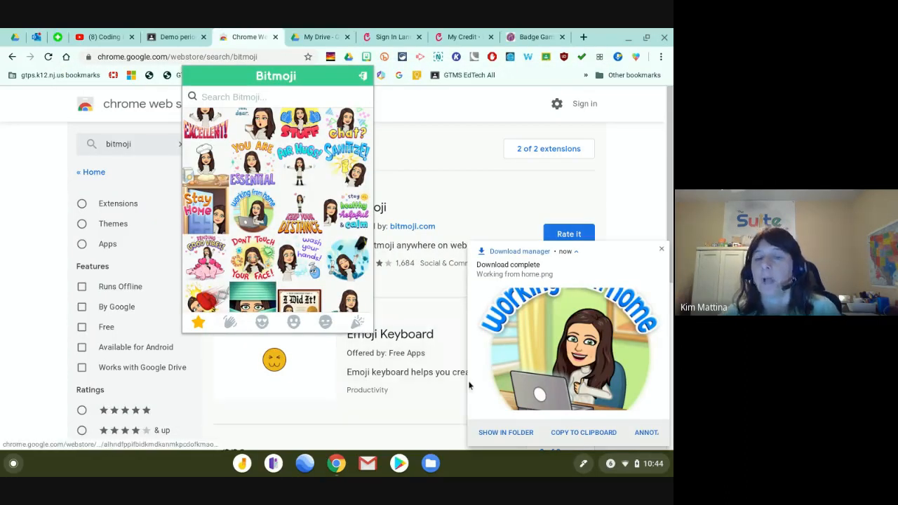
left_click(663, 250)
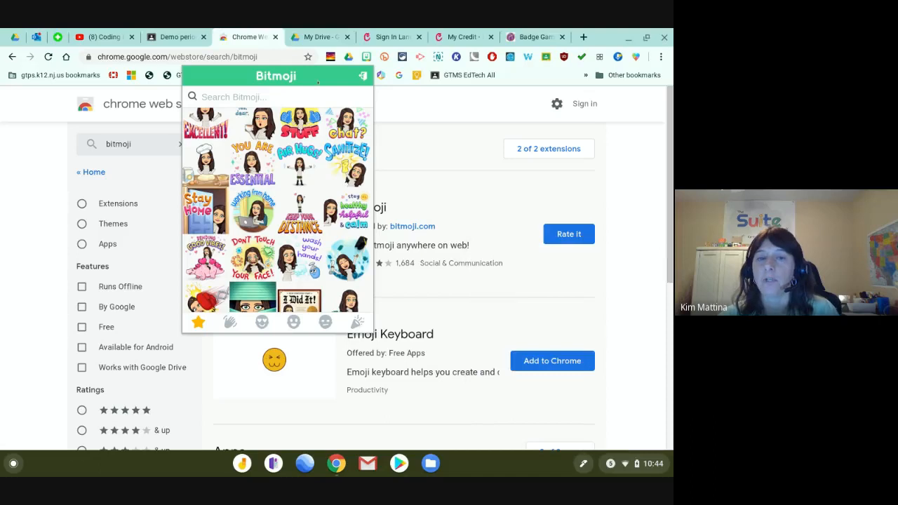
left_click(367, 57)
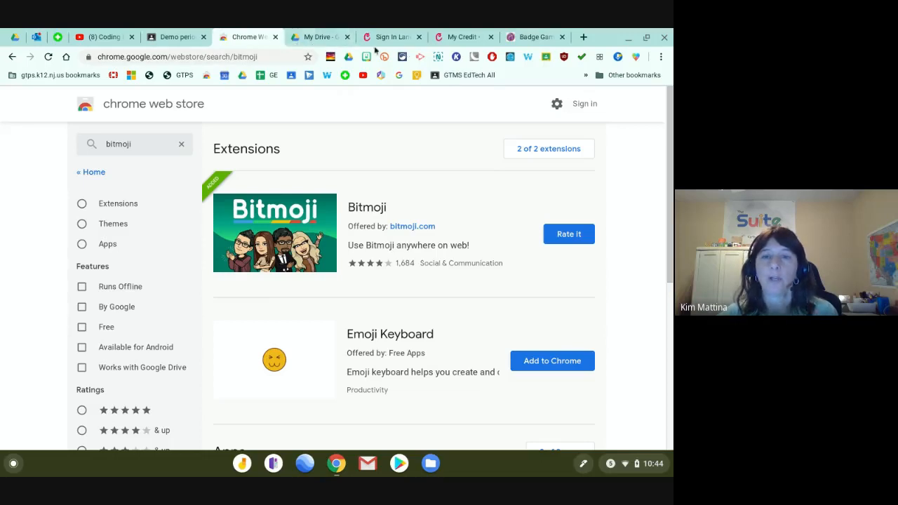
From the My Drive tab, open keep.google.com in a new Chrome tab.
left_click(313, 40)
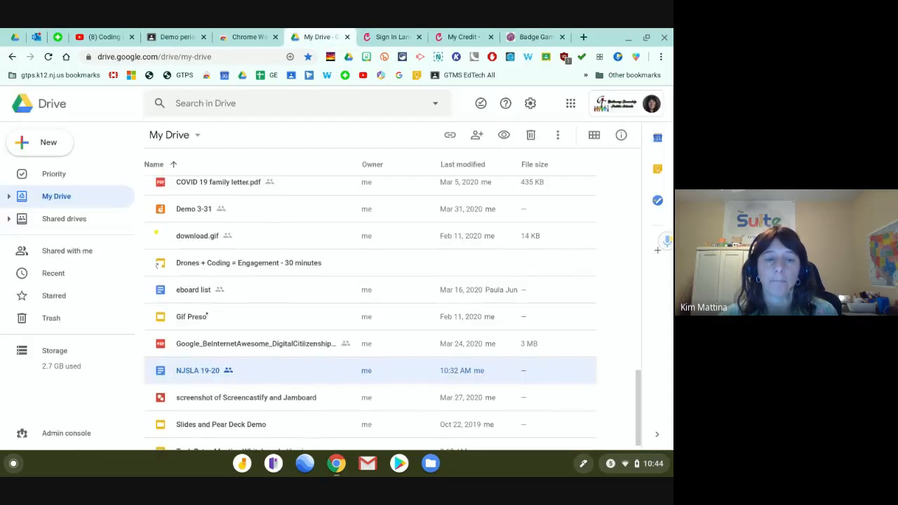
scroll(206, 313, "down", 1)
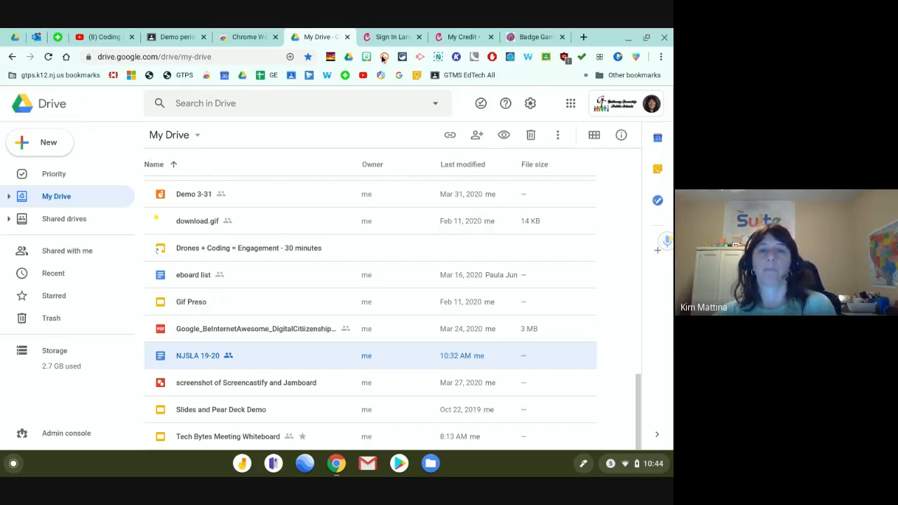
left_click(584, 37)
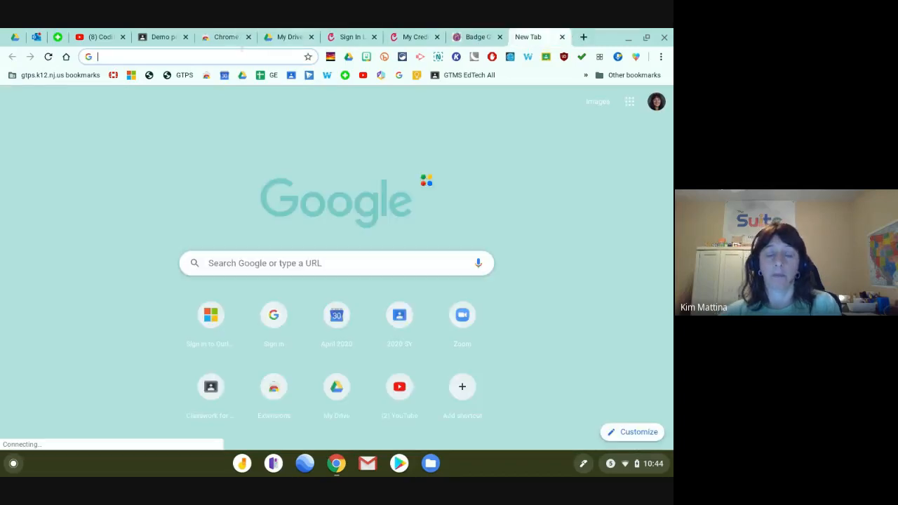
type("keep.google.com")
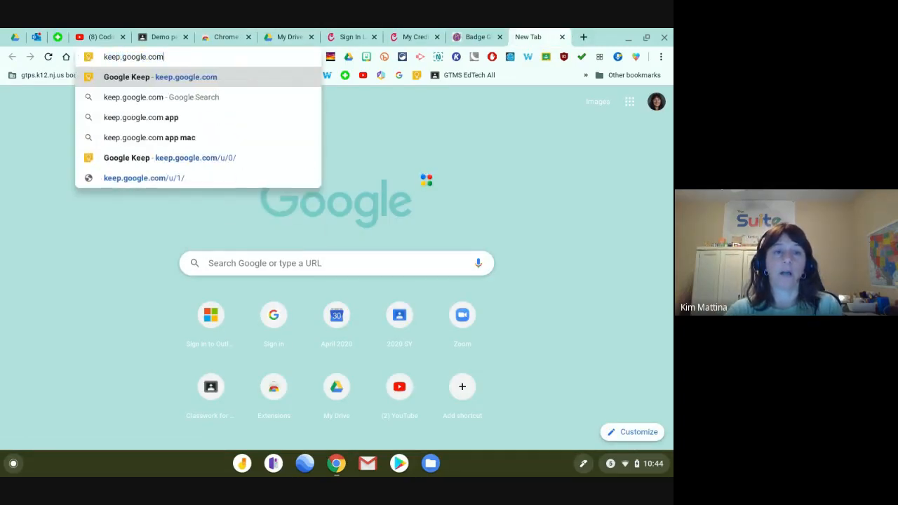
key("Return")
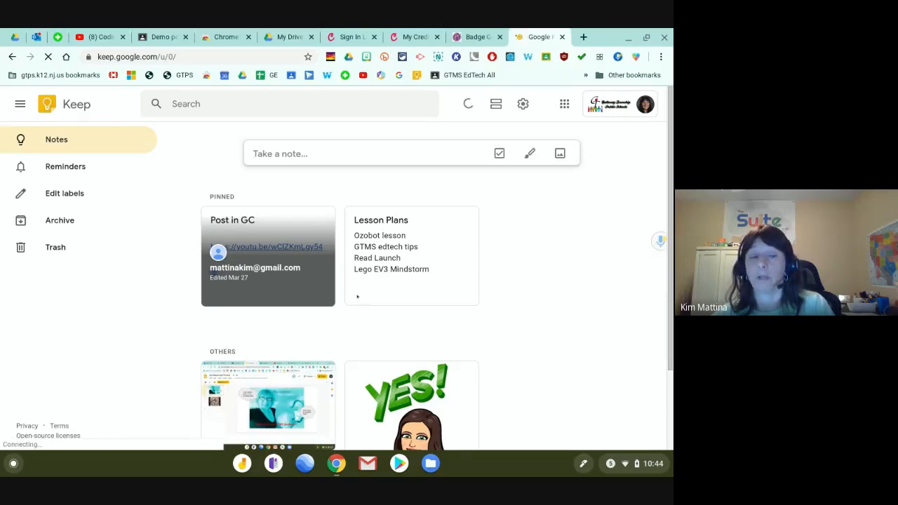
Start a new Keep note and insert Working from home.png into it.
scroll(356, 297, "down", 1)
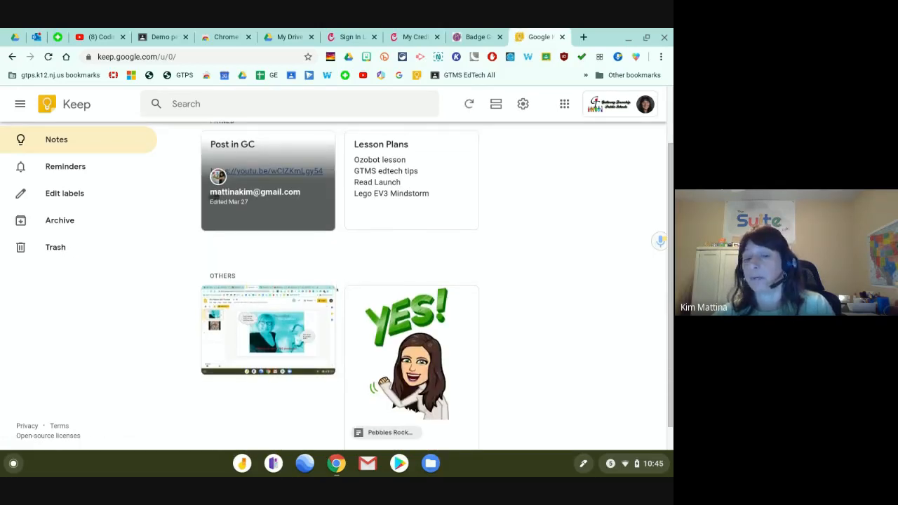
scroll(337, 290, "down", 1)
scroll(337, 289, "up", 2)
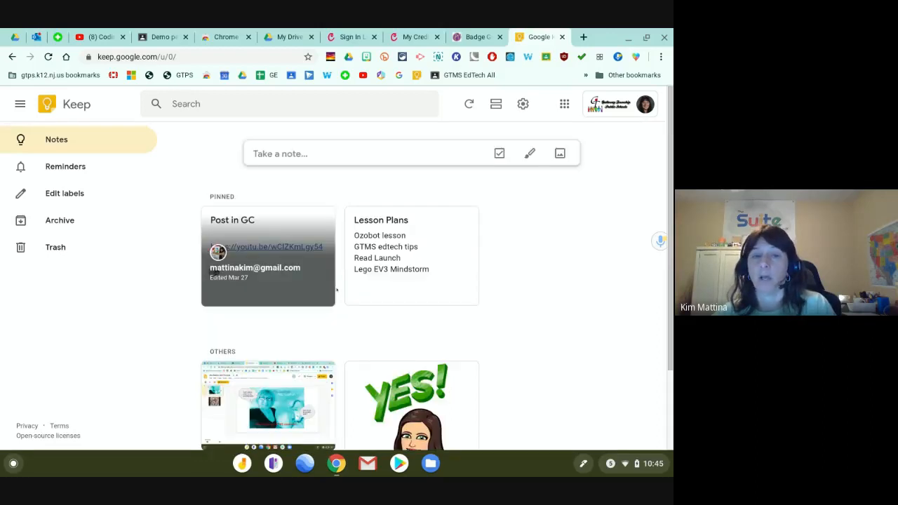
left_click(295, 153)
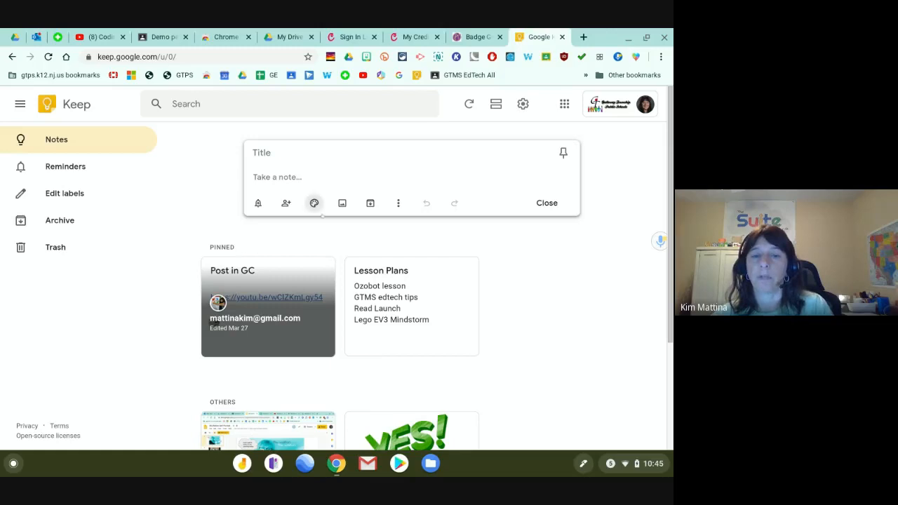
left_click(342, 202)
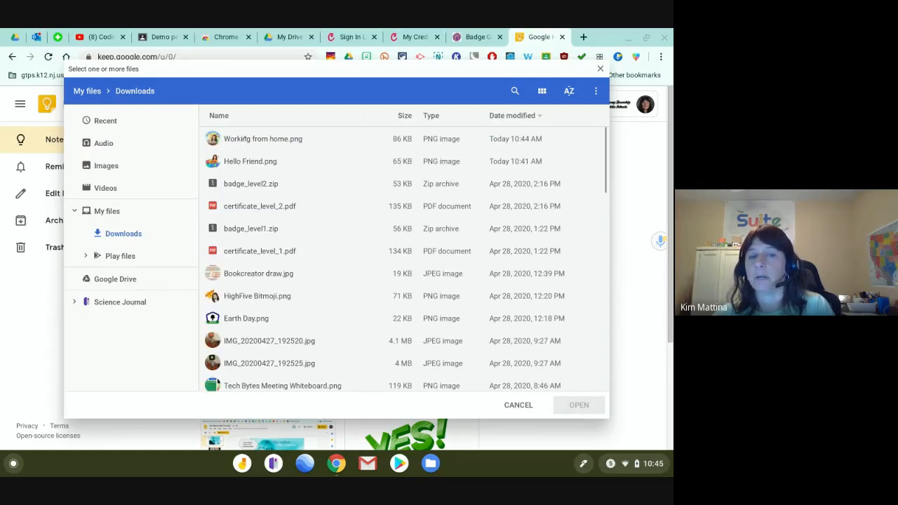
double_click(245, 140)
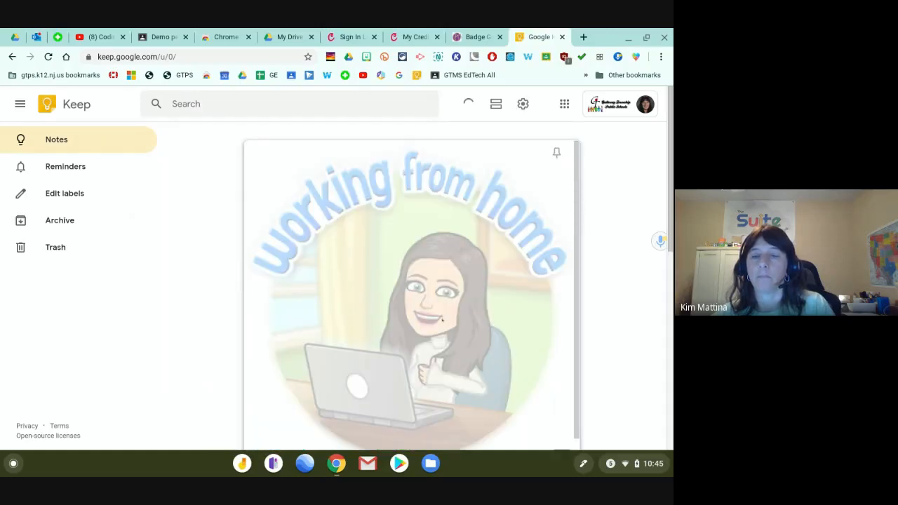
Preview the note's image full size, then close the note into the notes grid.
scroll(449, 307, "down", 1)
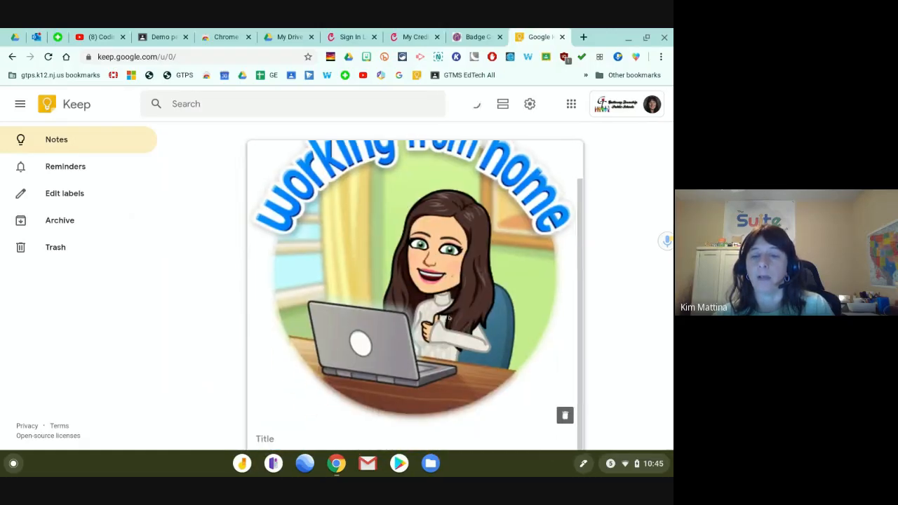
left_click(428, 344)
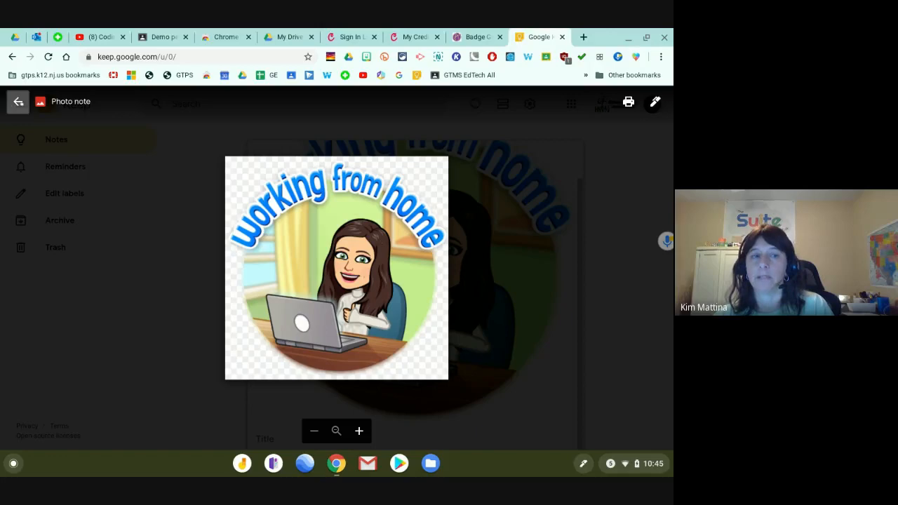
left_click(18, 101)
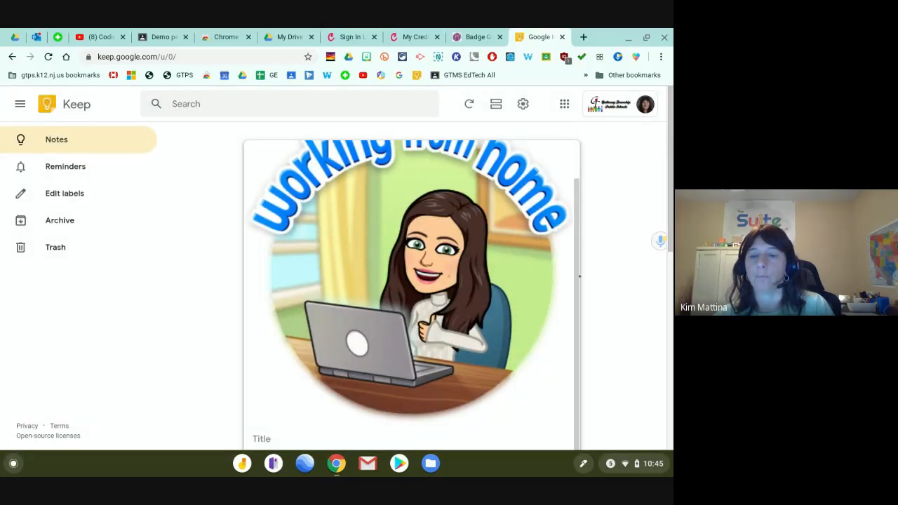
scroll(414, 294, "up", 1)
left_click(614, 203)
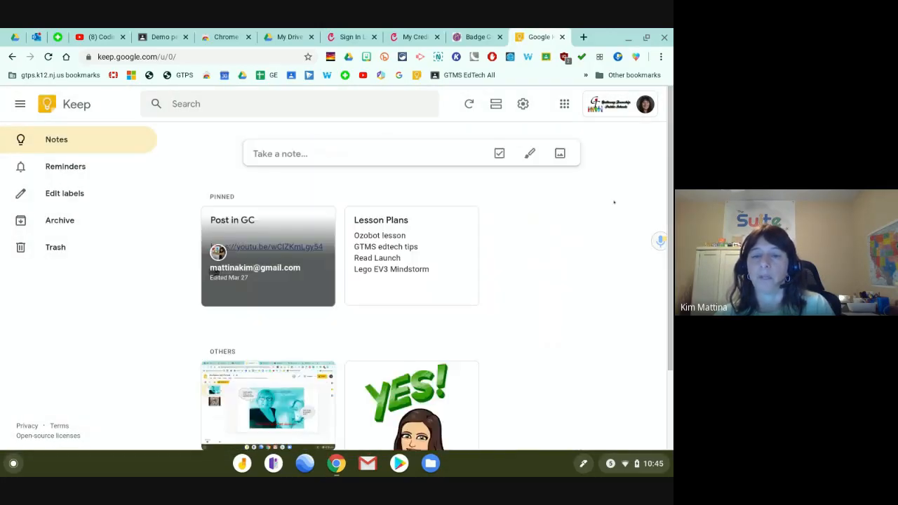
scroll(521, 307, "down", 2)
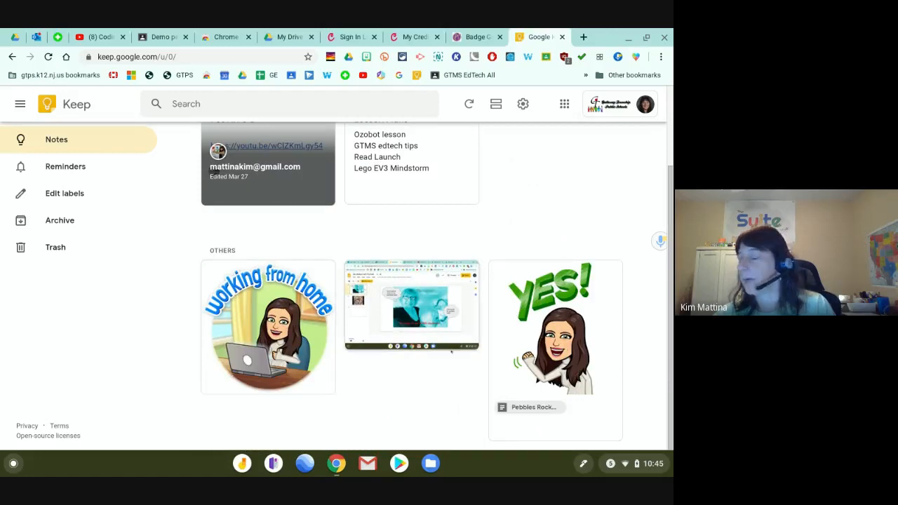
mouse_move(456, 351)
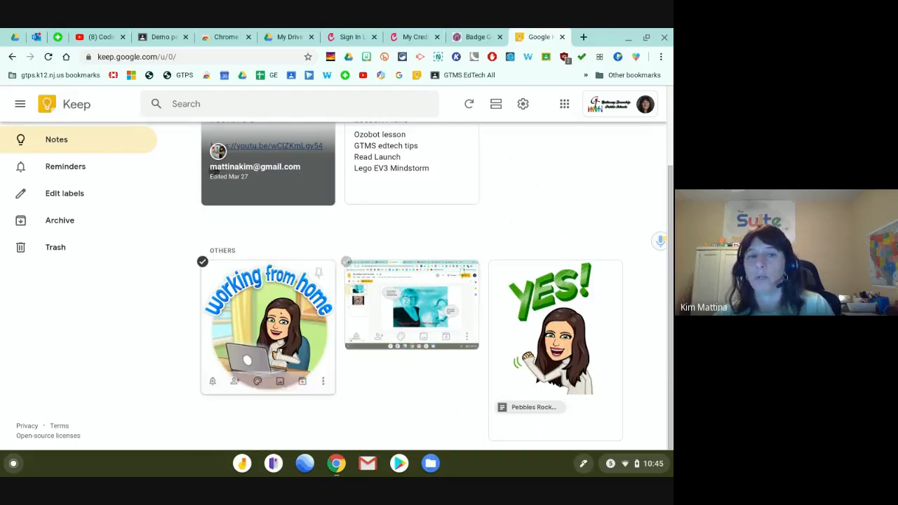
Return to My Drive and open the NJSLA 19-20 document.
left_click(285, 37)
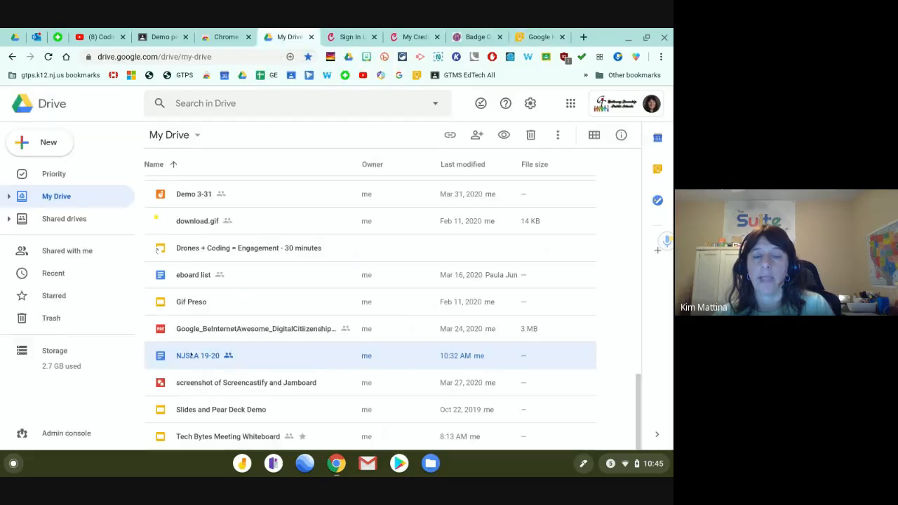
double_click(191, 356)
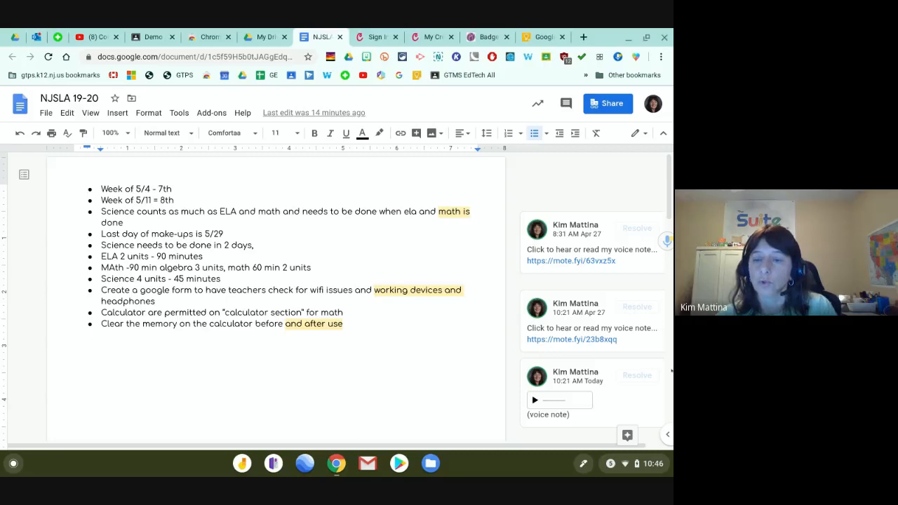
Show the side apps panel and open Google Keep notes beside the NJSLA 19-20 document.
scroll(665, 436, "down", 3)
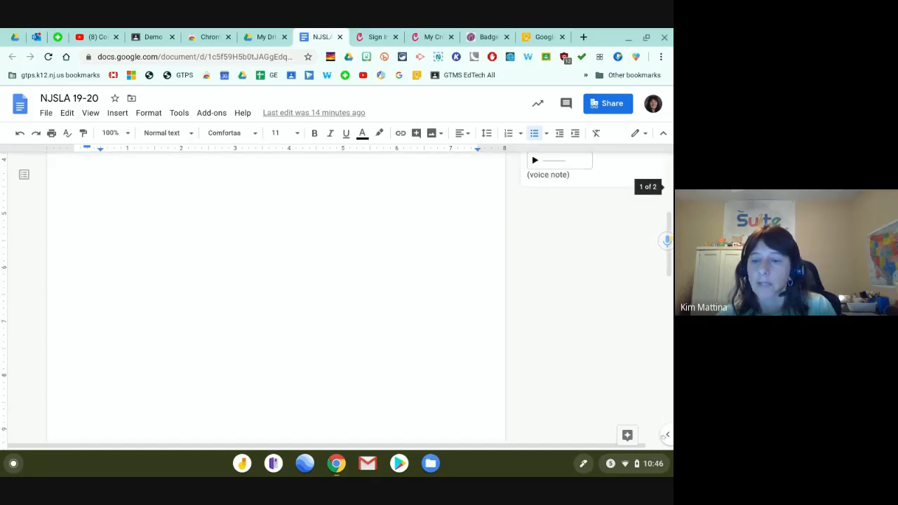
left_click(665, 436)
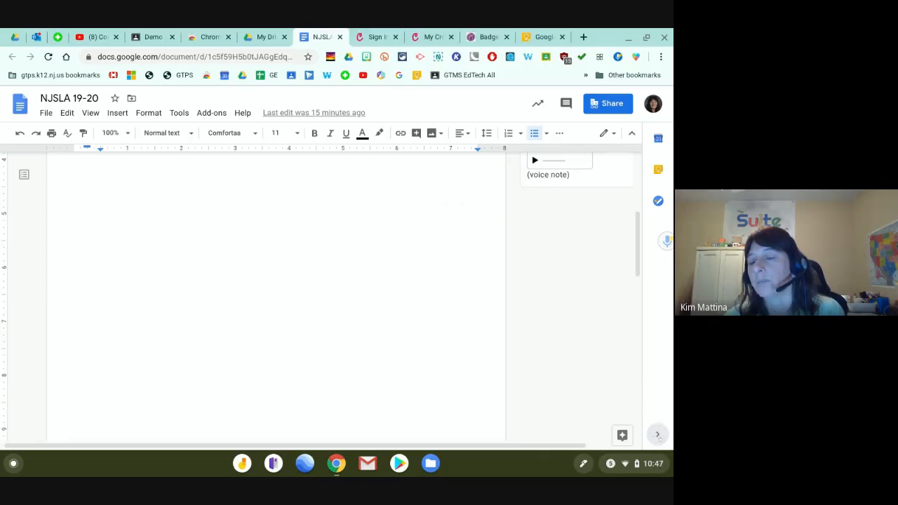
left_click(657, 435)
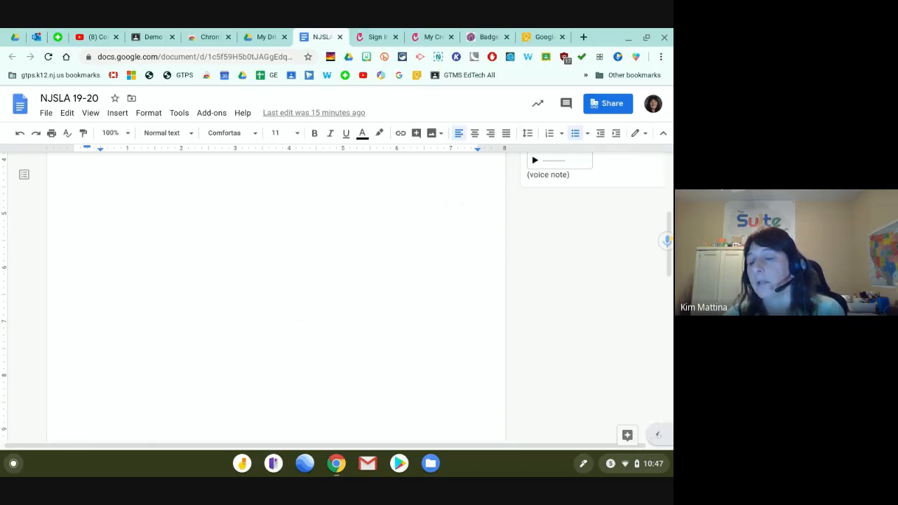
left_click(653, 436)
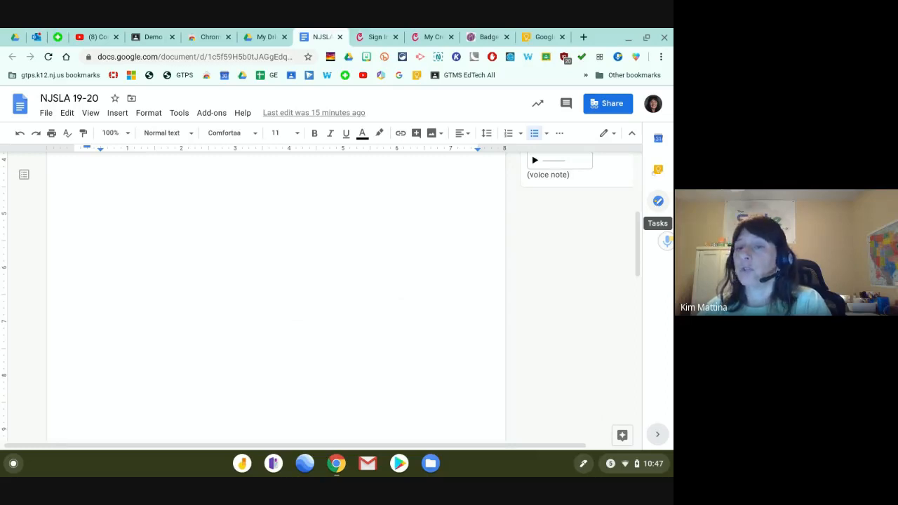
left_click(658, 170)
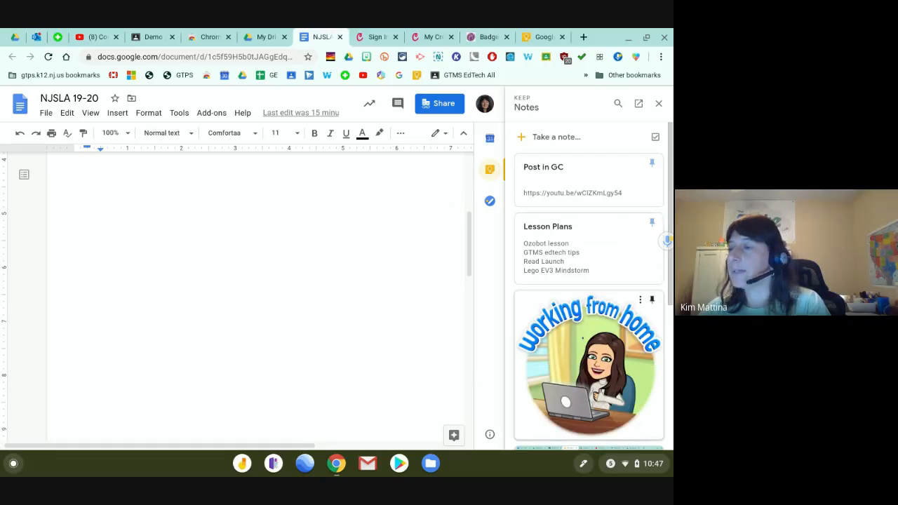
Copy the working from home image from its Keep note and paste it into the document.
scroll(581, 342, "down", 1)
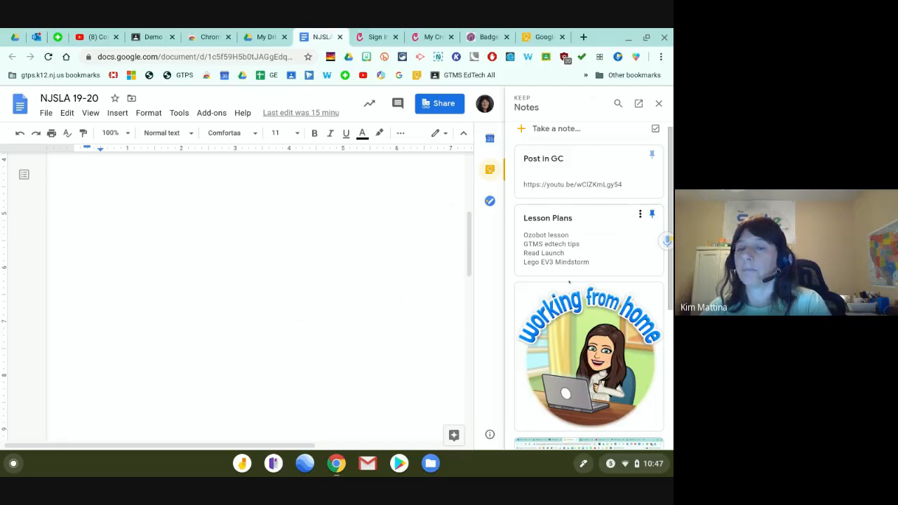
left_click(620, 318)
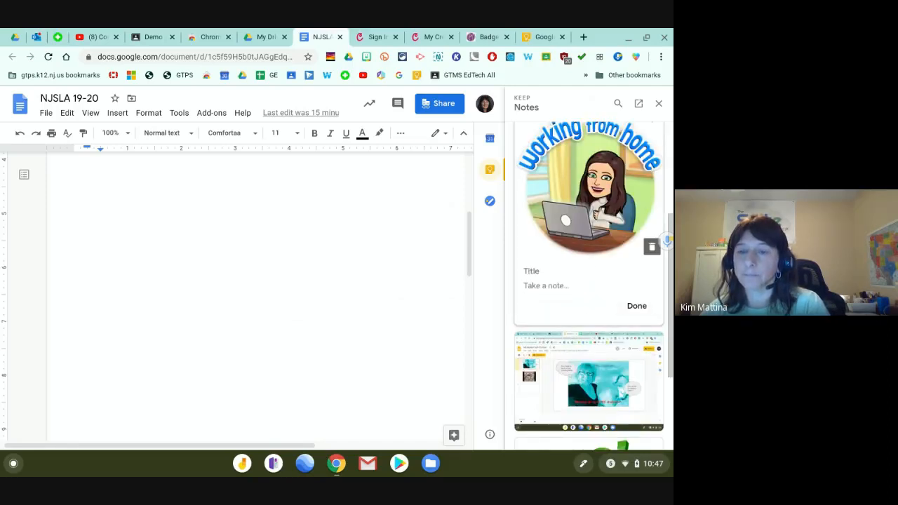
right_click(525, 176)
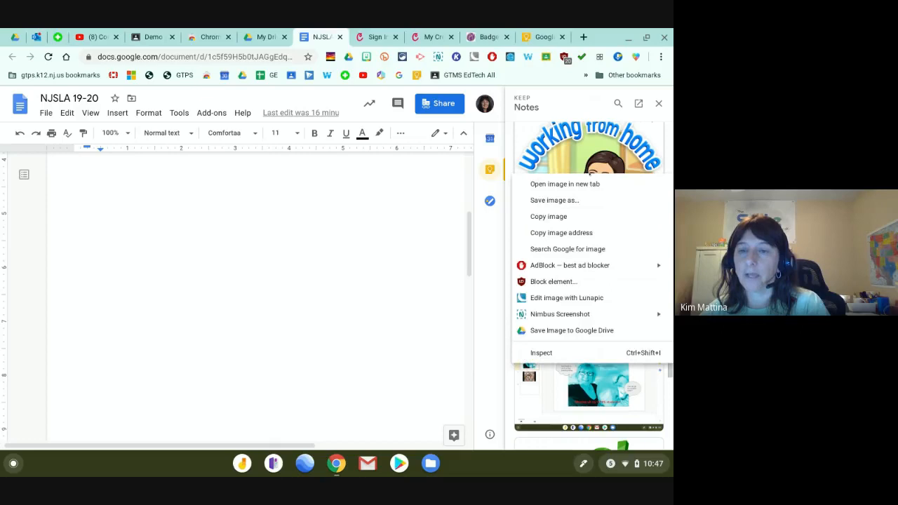
left_click(554, 217)
left_click(341, 217)
right_click(334, 210)
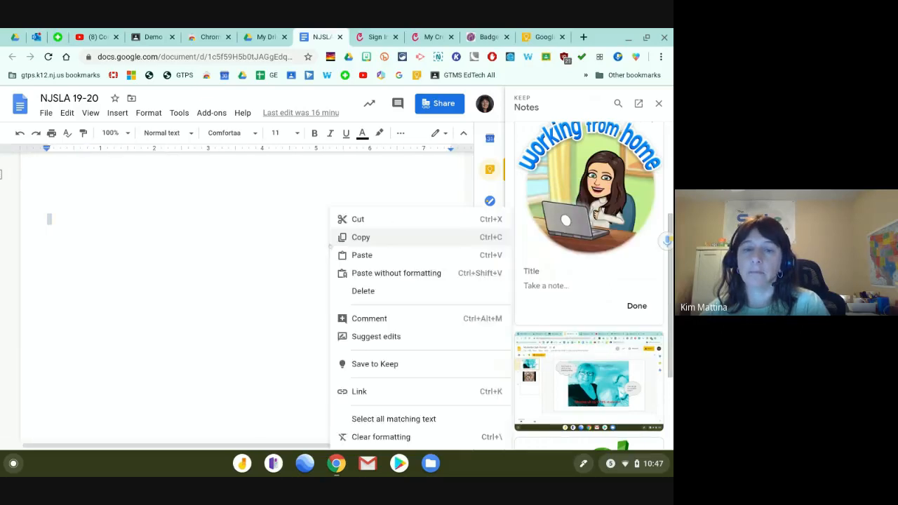
left_click(346, 256)
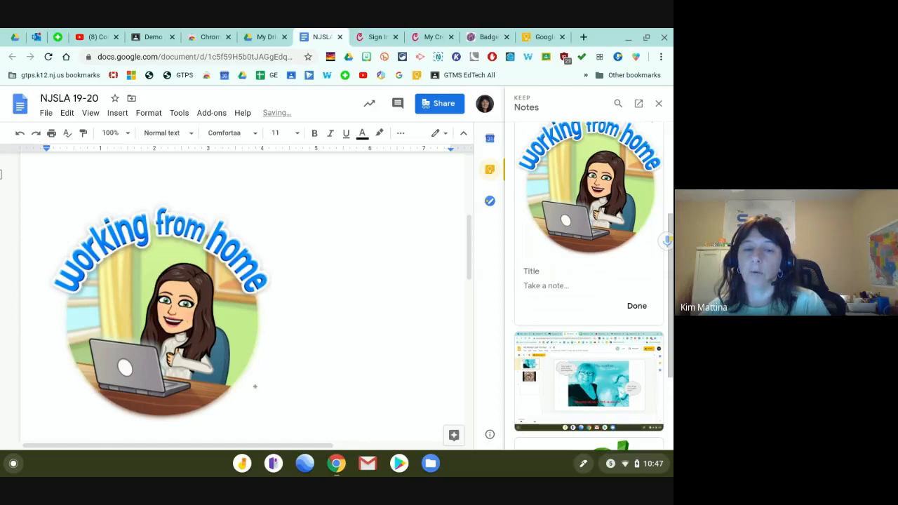
Drag the pasted image's corner to shrink it to about two-thirds size, then close the Keep note.
left_click(269, 387)
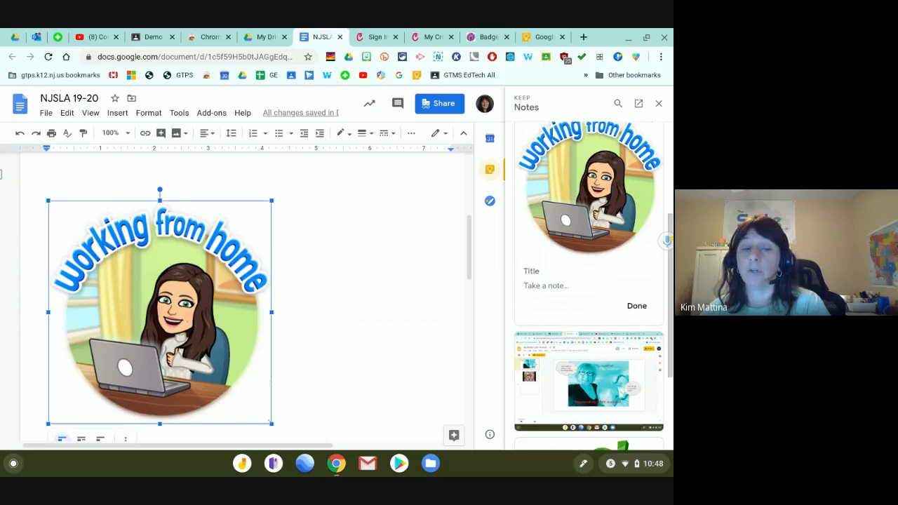
left_click_drag(268, 420, 183, 339)
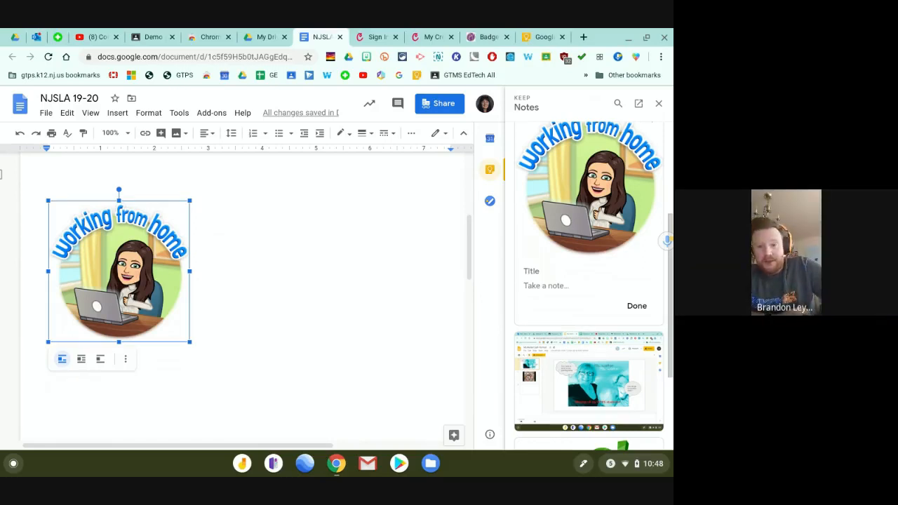
left_click(632, 307)
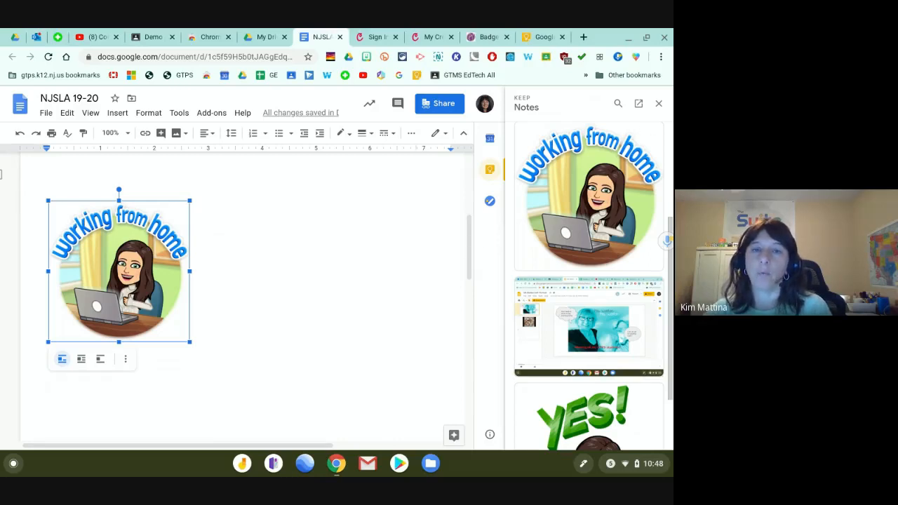
Search the Chrome Web Store for 'nimbus', then switch to the My Drive tab.
left_click(210, 39)
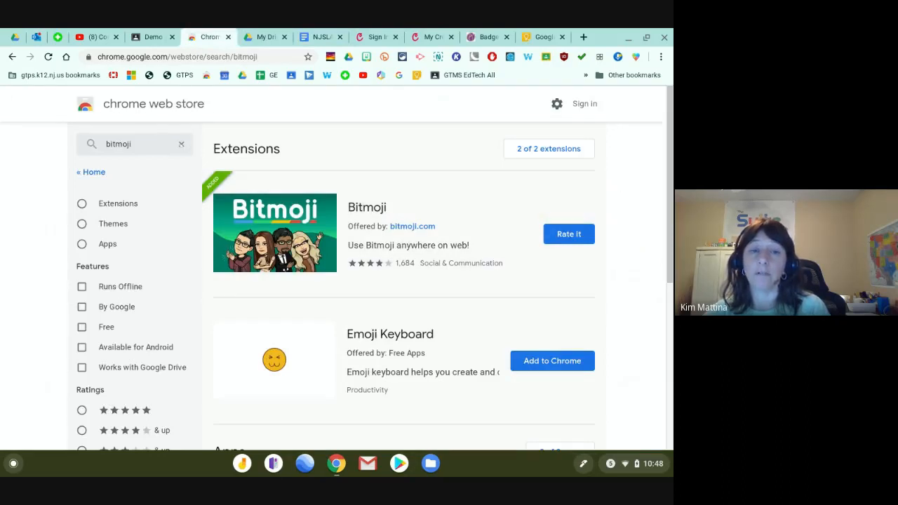
left_click(181, 144)
type("nimbus")
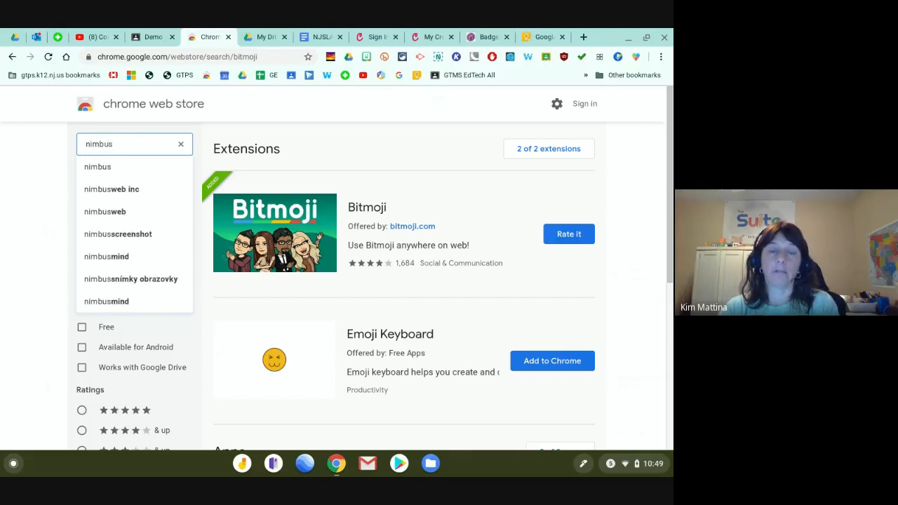
key("Return")
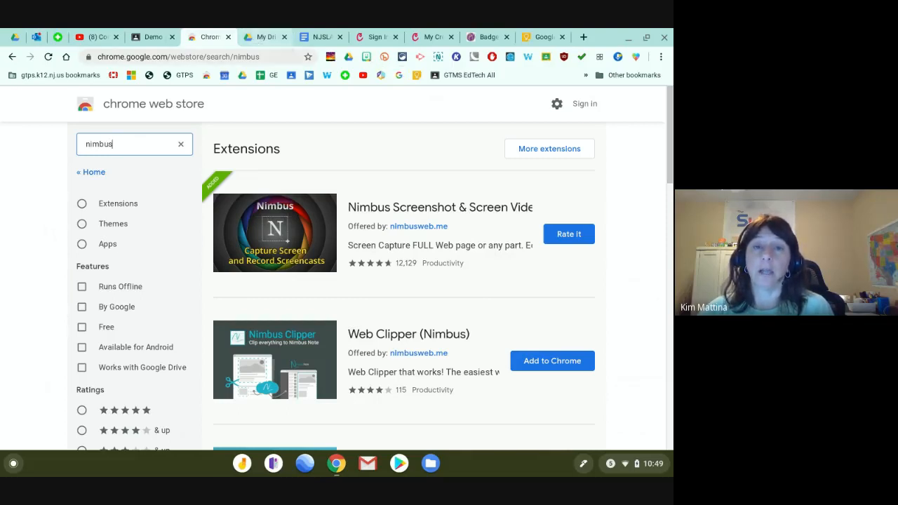
left_click(269, 39)
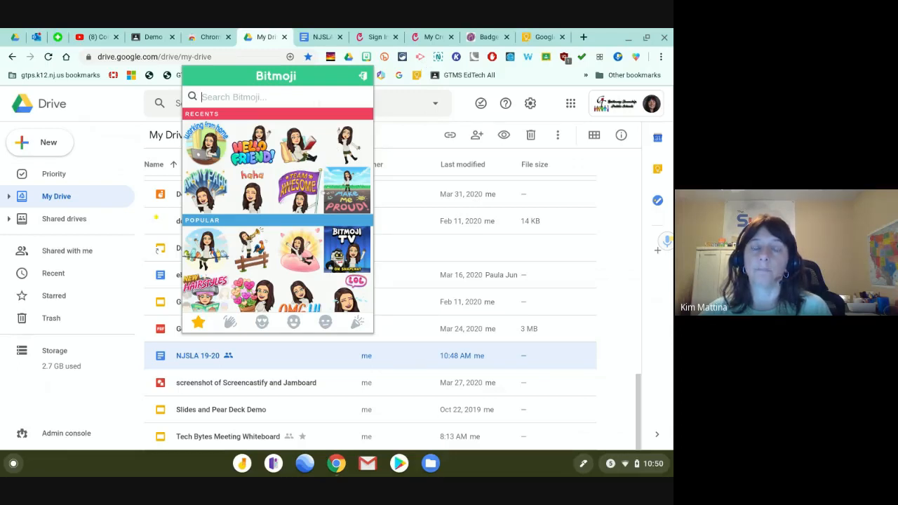
Go back to the NJSLA 19-20 document tab and deselect the working from home image.
left_click(311, 41)
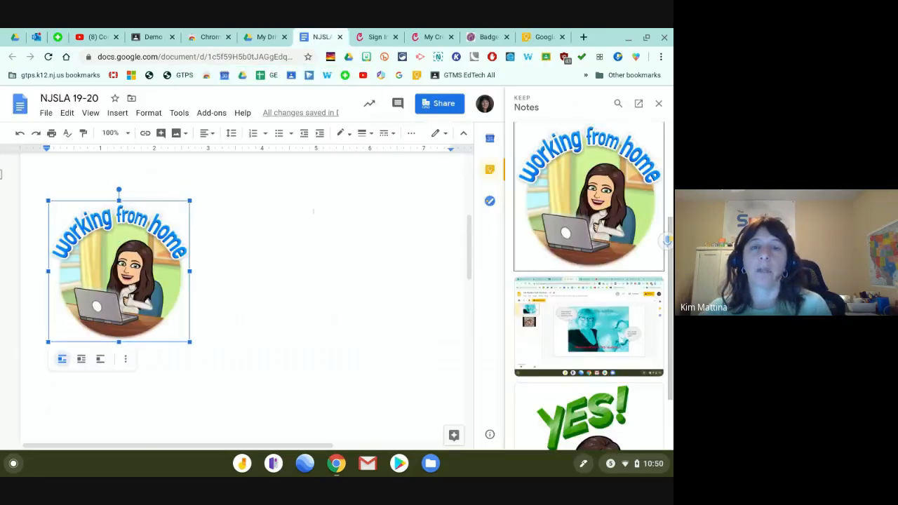
left_click(314, 211)
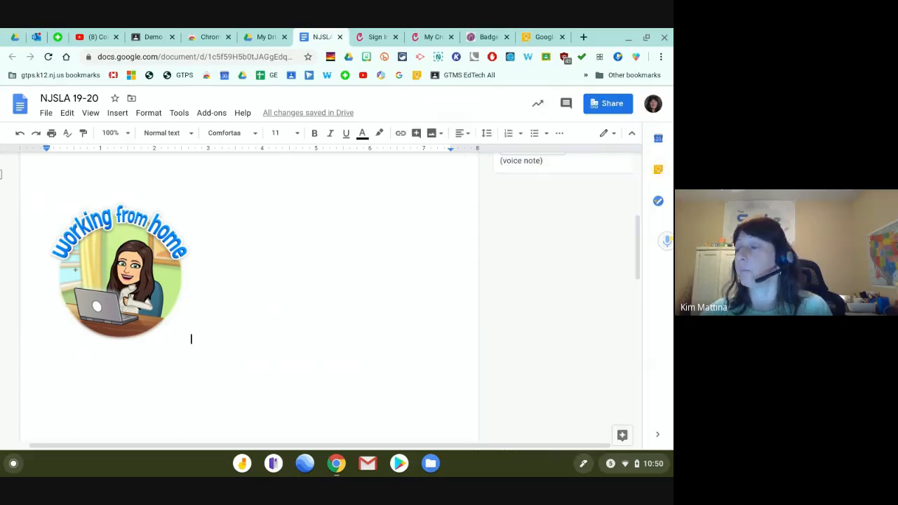
Capture the working from home Bitmoji and its title with Nimbus and save it as a PNG.
left_click(438, 62)
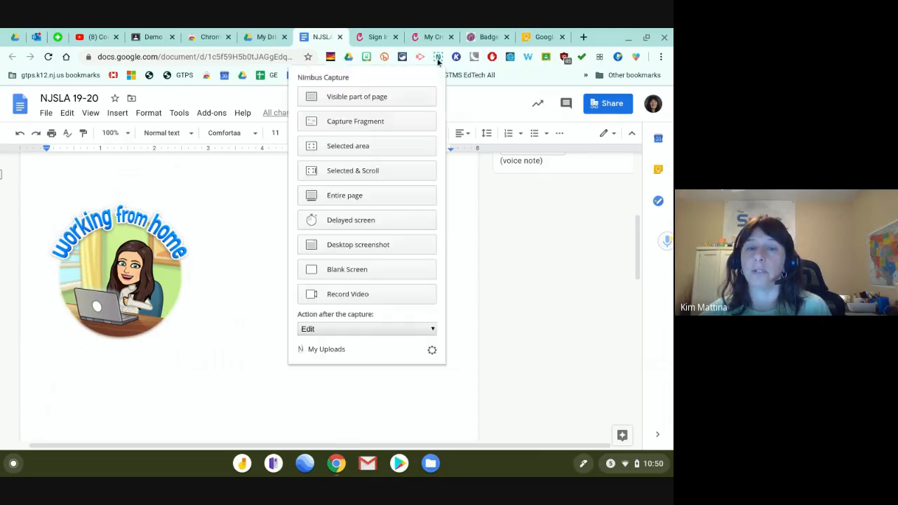
left_click(343, 146)
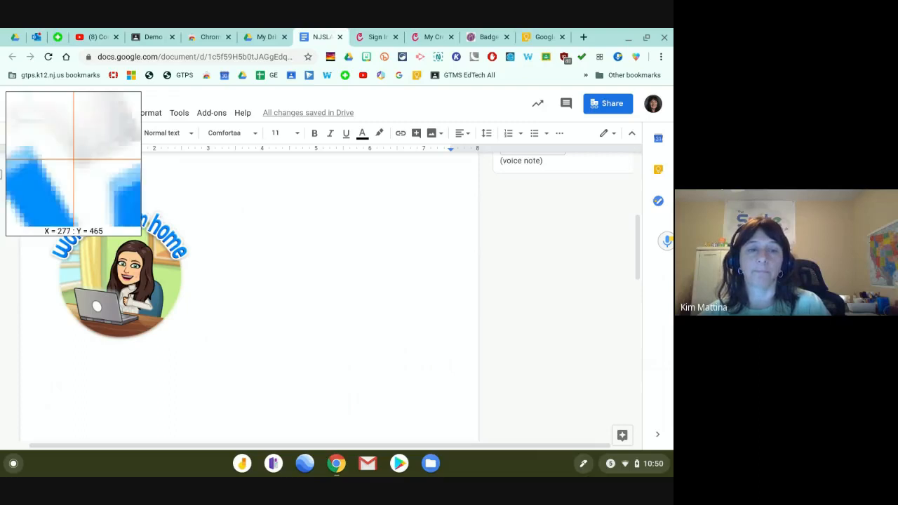
key("Escape")
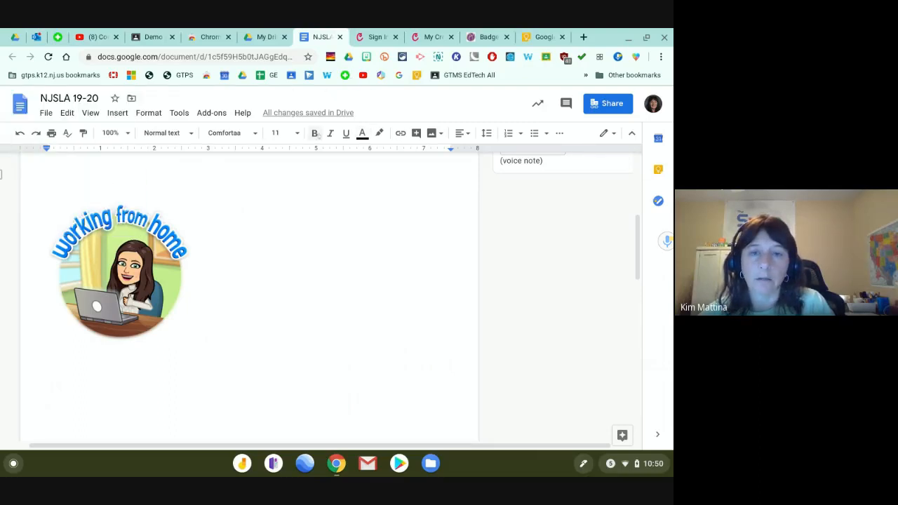
left_click(438, 57)
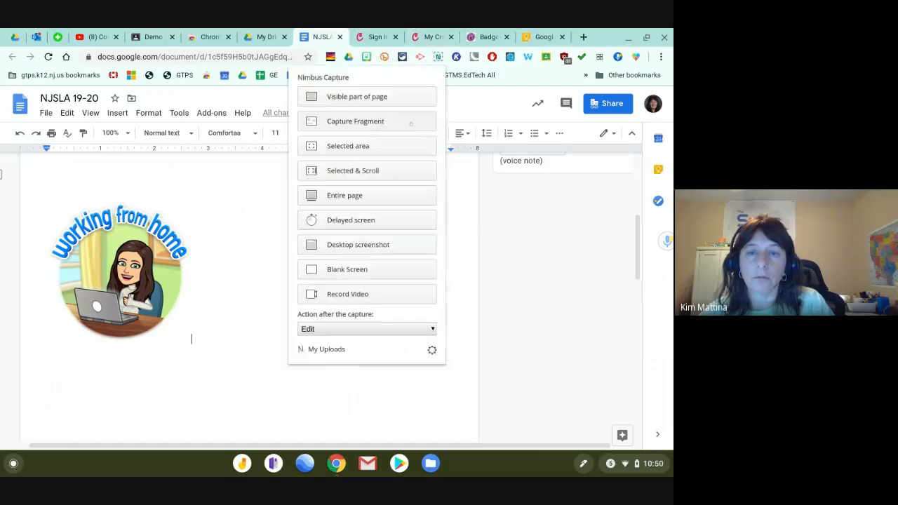
left_click(365, 154)
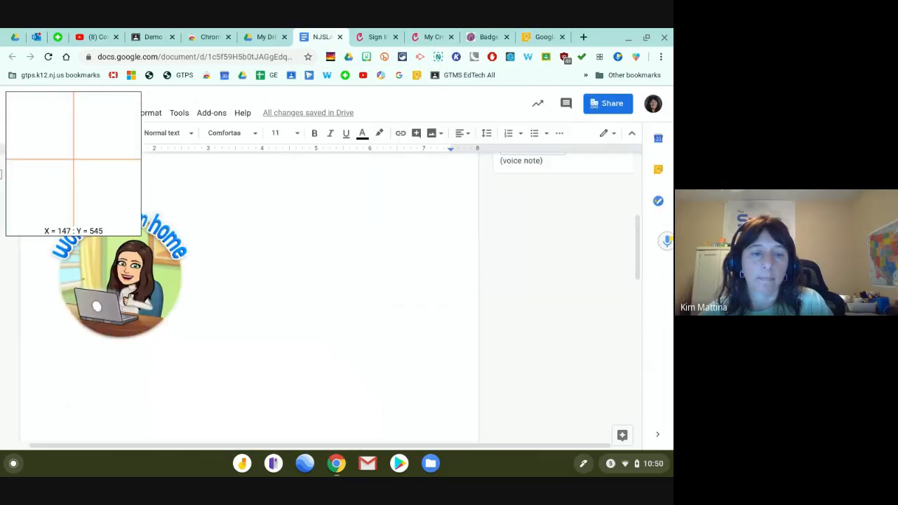
left_click_drag(44, 241, 209, 357)
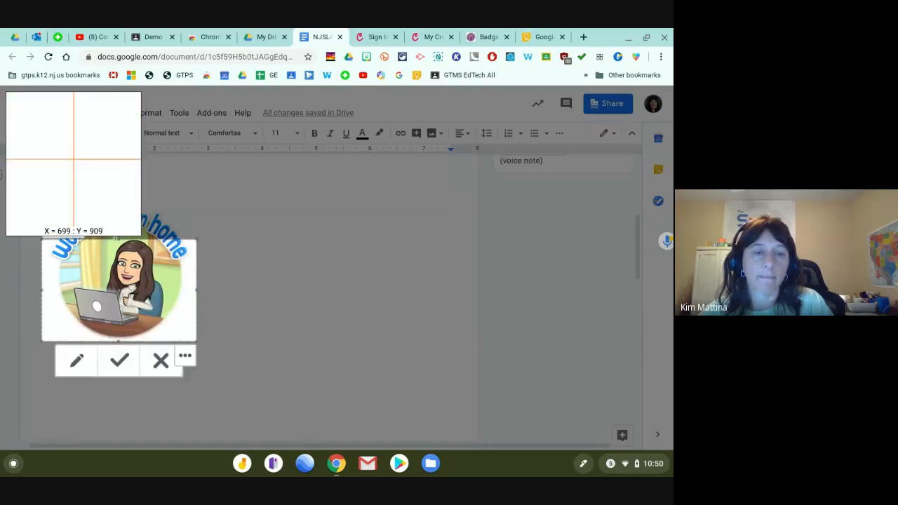
left_click_drag(118, 239, 122, 199)
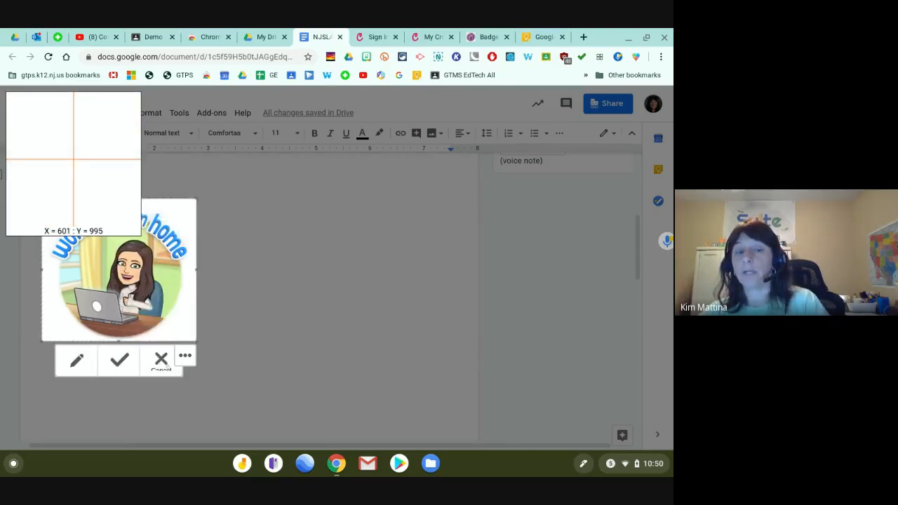
left_click(119, 359)
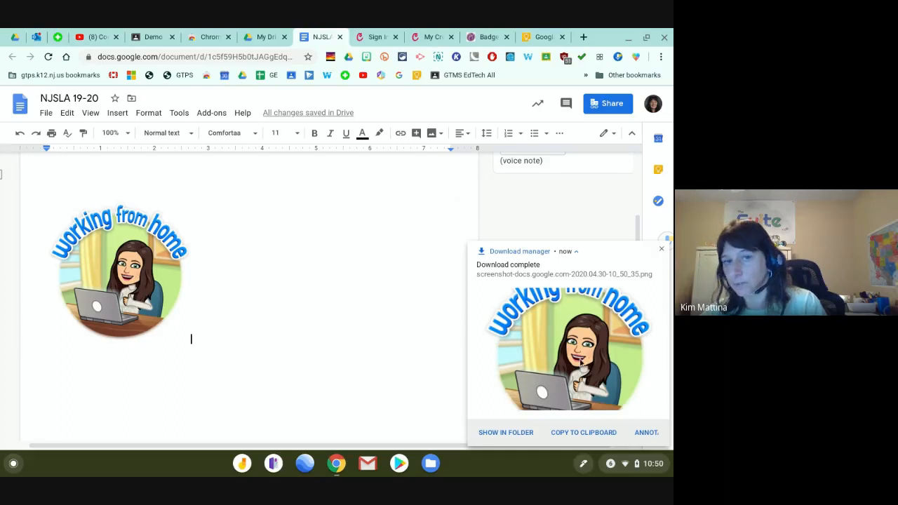
From the Credly My Credit page, start creating a new credit via GIVE.
left_click(427, 37)
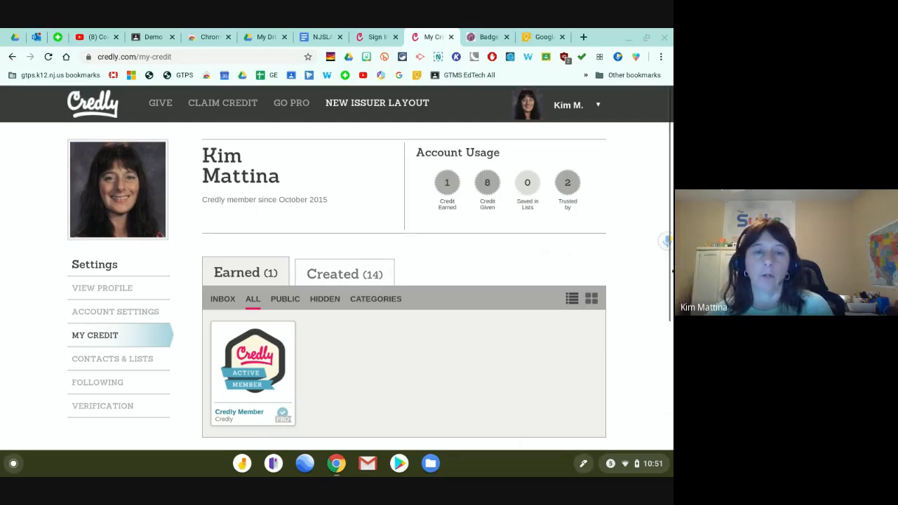
mouse_move(171, 103)
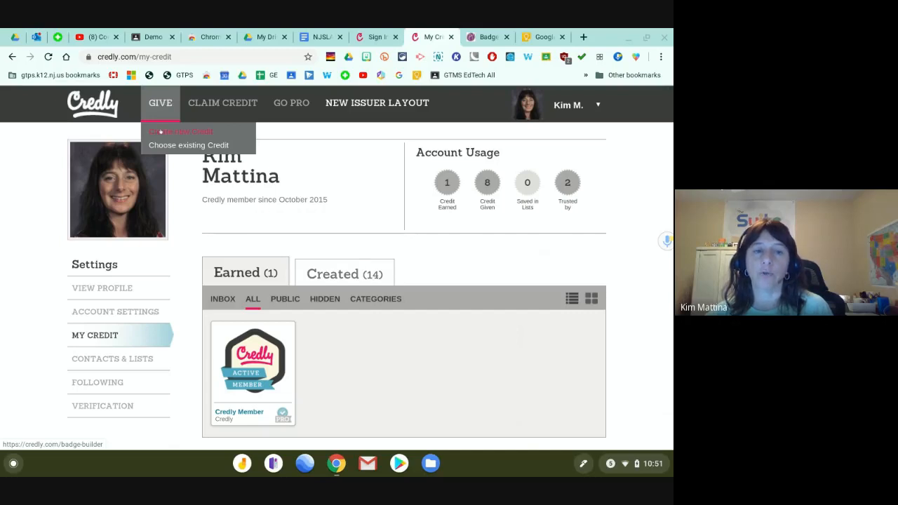
left_click(161, 131)
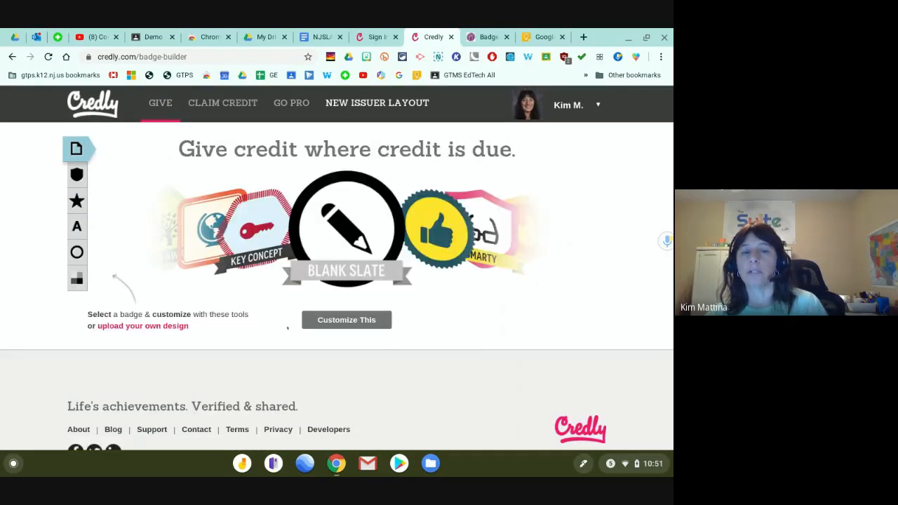
Give the Blank Slate badge a hexagon shape.
left_click(346, 320)
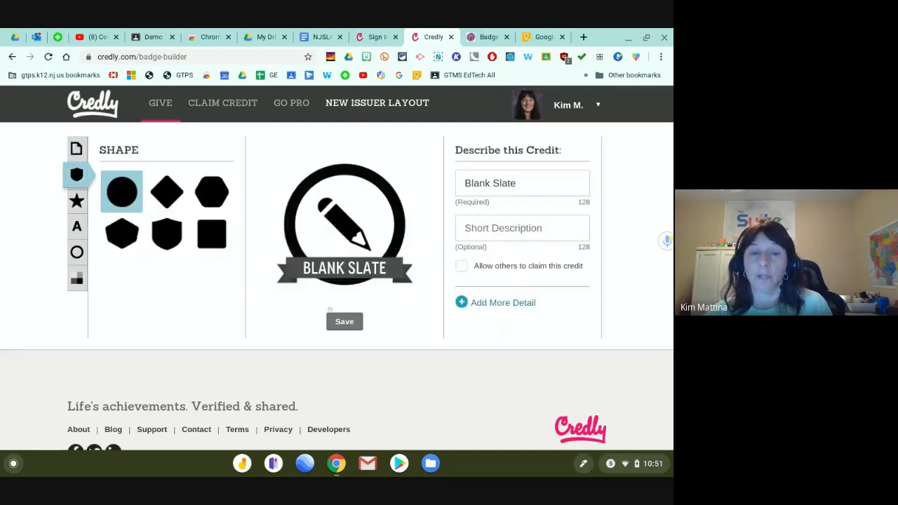
left_click(161, 195)
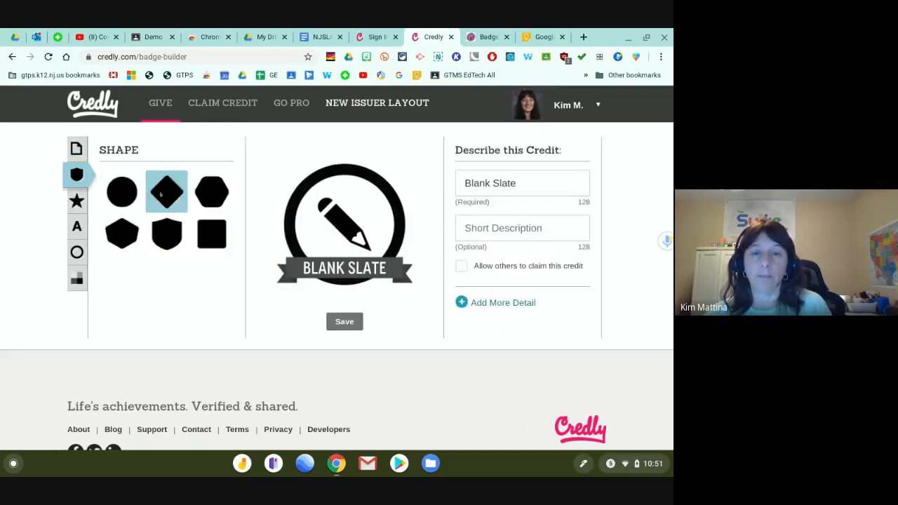
left_click(210, 186)
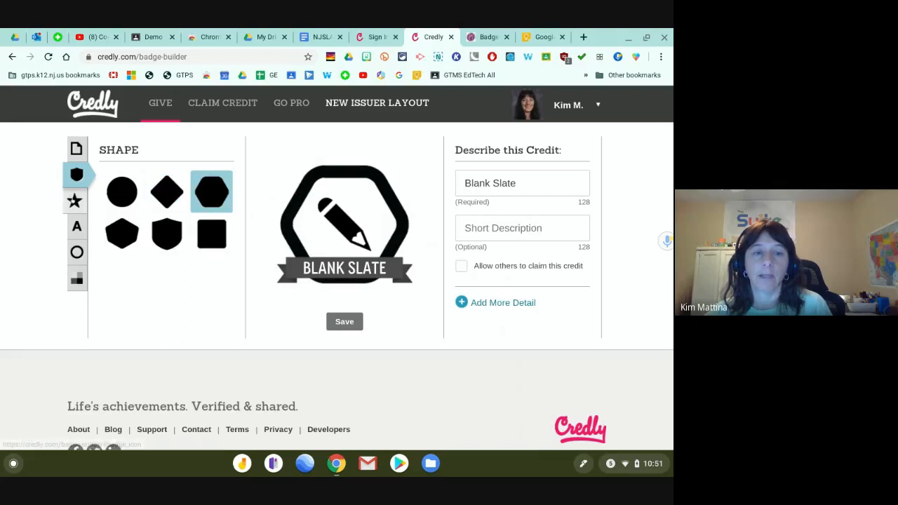
Upload Working from home.png and use it as the badge icon.
left_click(77, 201)
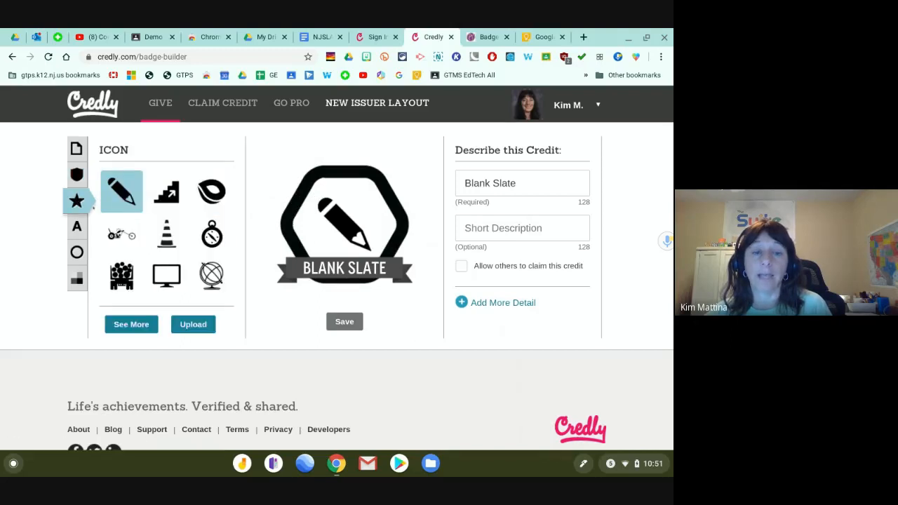
left_click(192, 325)
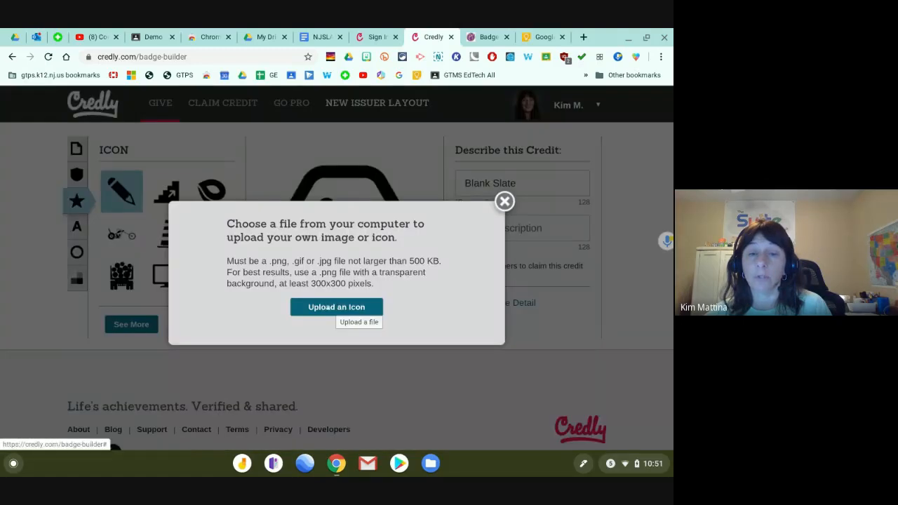
left_click(327, 308)
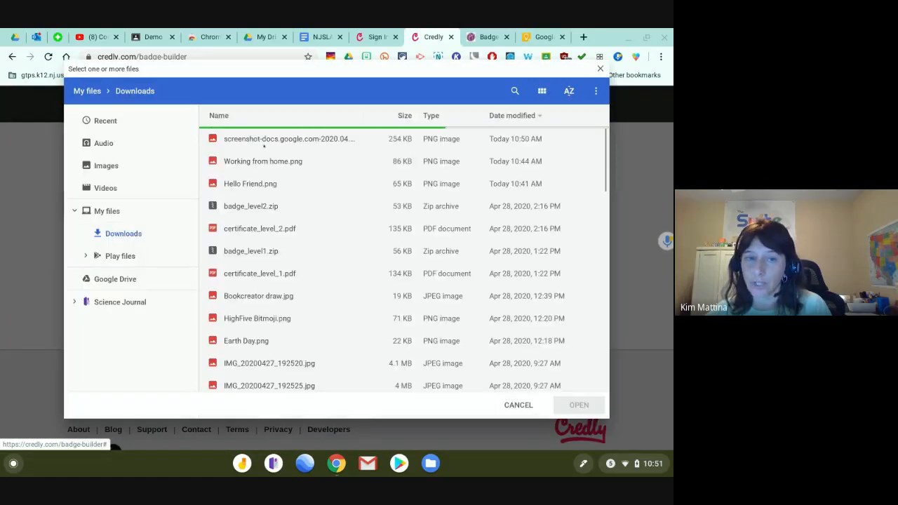
left_click(253, 159)
double_click(253, 160)
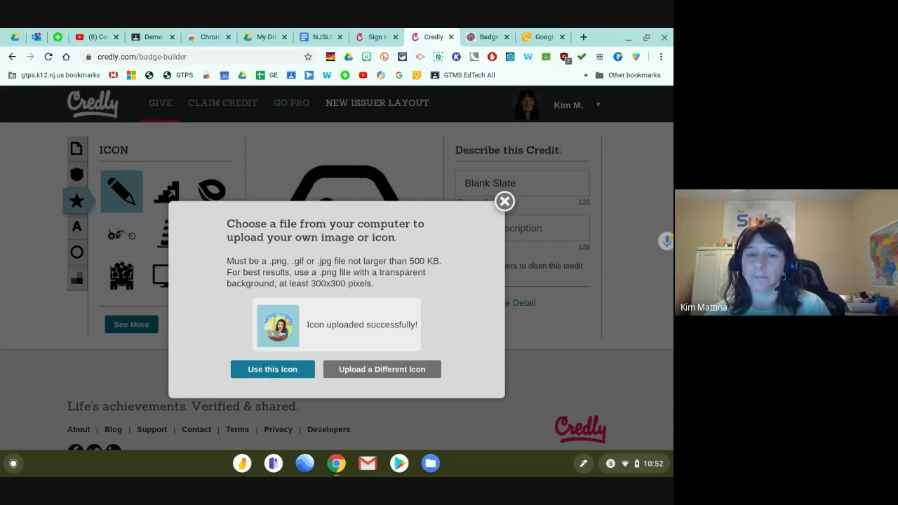
left_click(273, 370)
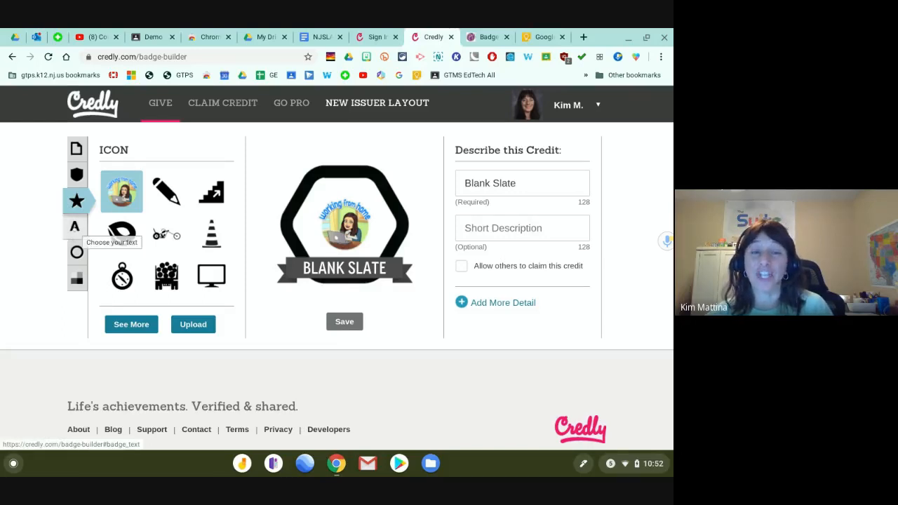
Change the badge text to Yay! and give the badge a serrated border.
left_click(85, 227)
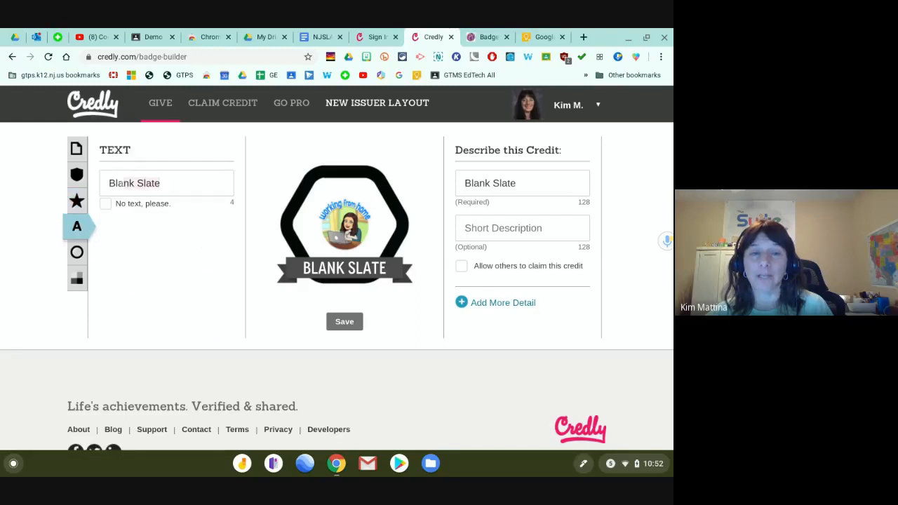
left_click_drag(161, 184, 107, 183)
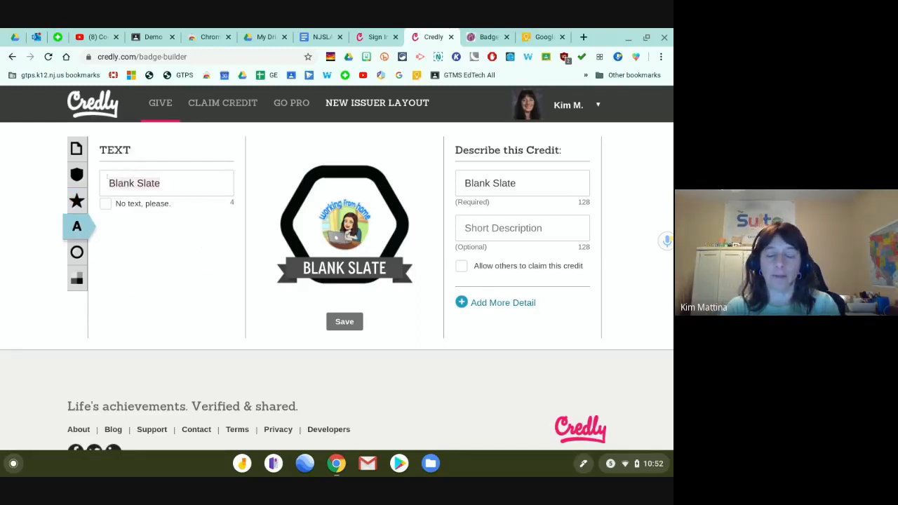
type("Yay!")
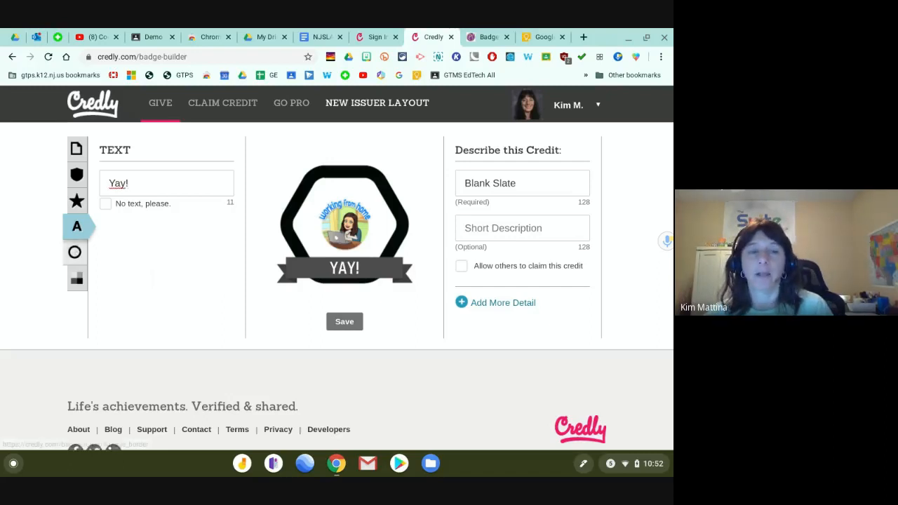
left_click(76, 252)
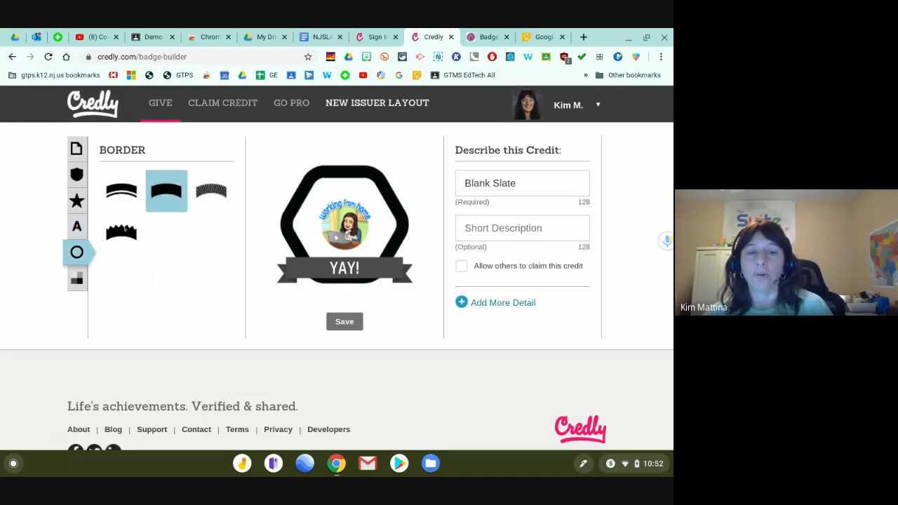
left_click(123, 232)
Set the badge border colour to blue and the banner colour to magenta.
left_click(77, 278)
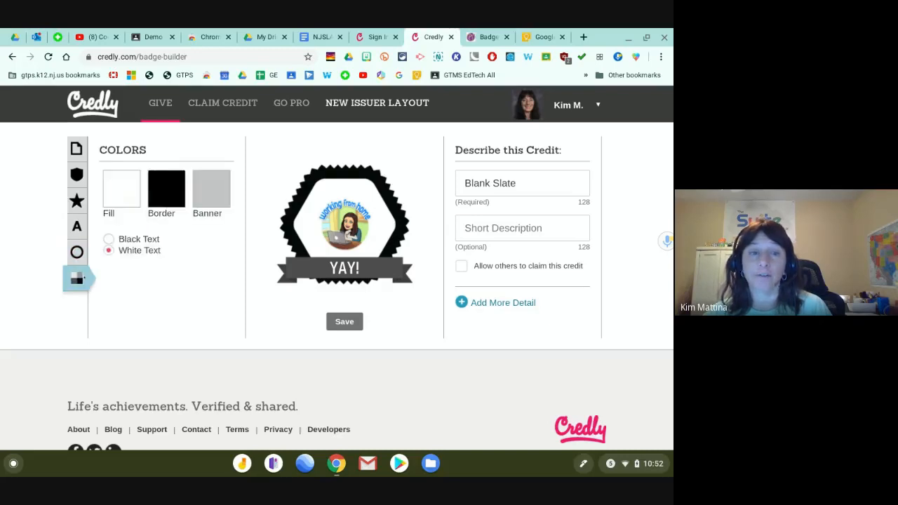
left_click(166, 187)
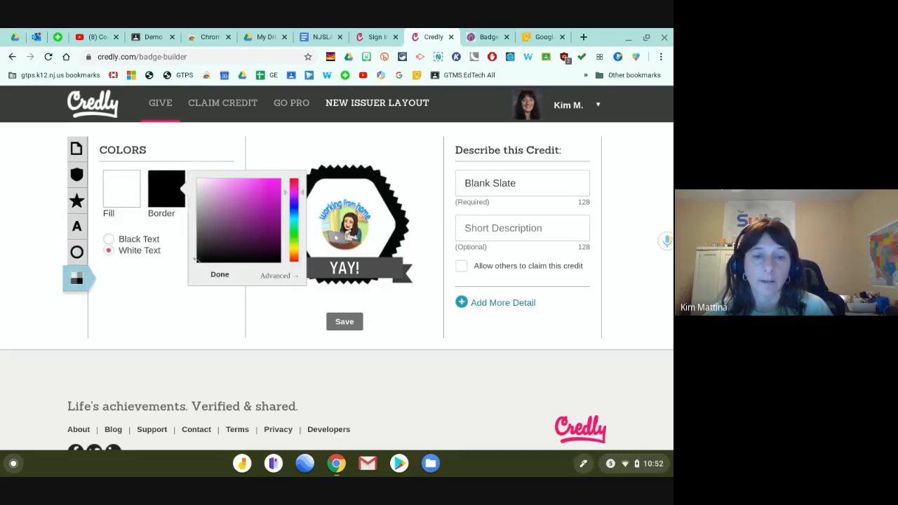
mouse_move(232, 227)
left_mouse_down()
mouse_move(278, 190)
mouse_move(273, 196)
left_mouse_up()
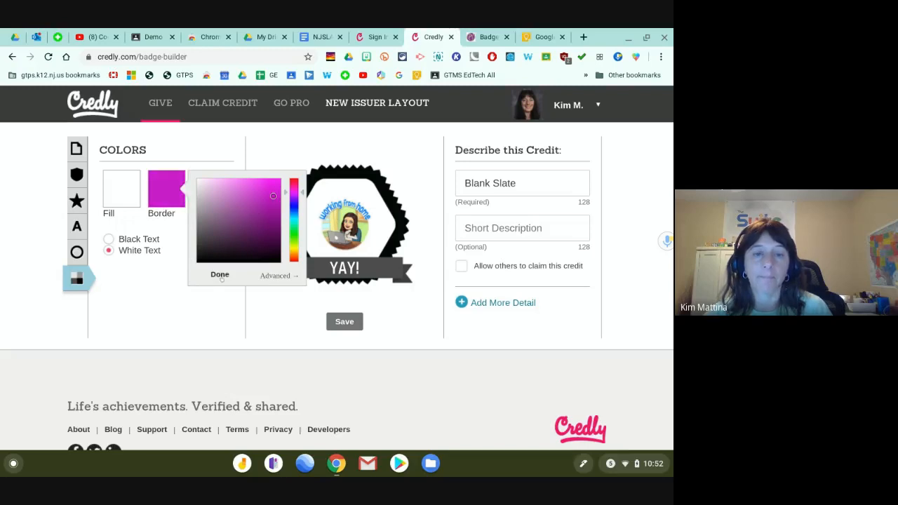
left_click(294, 205)
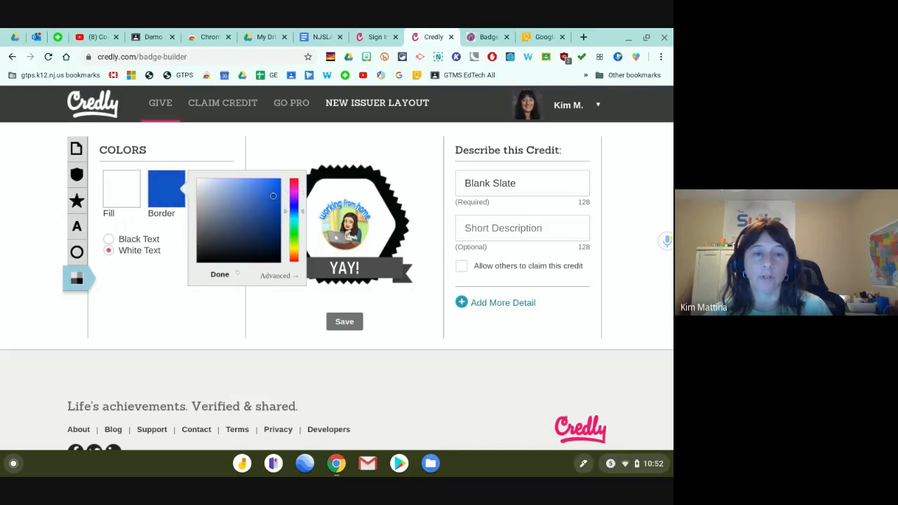
left_click(220, 274)
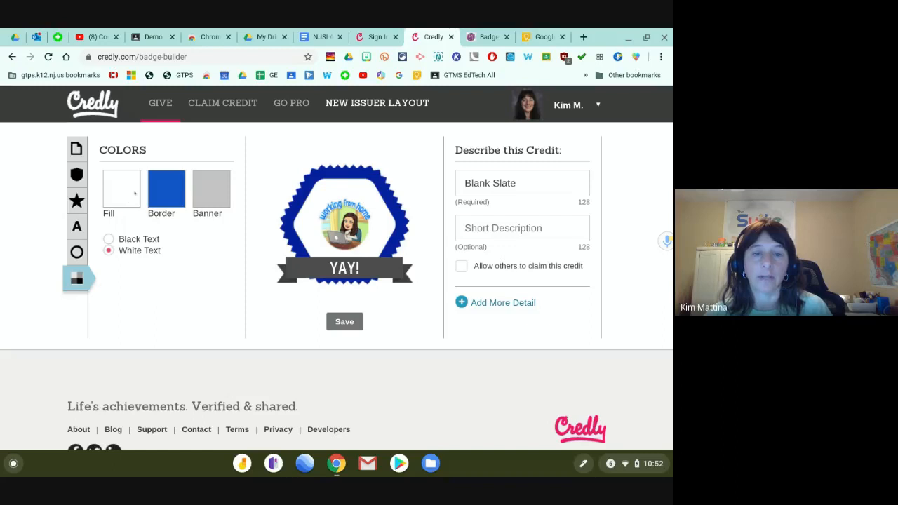
left_click(212, 195)
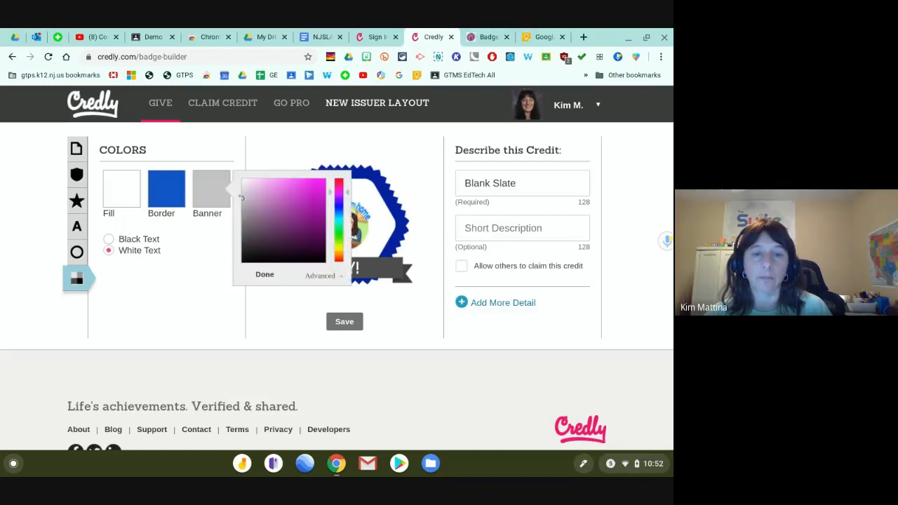
left_click_drag(242, 198, 322, 186)
left_click(258, 276)
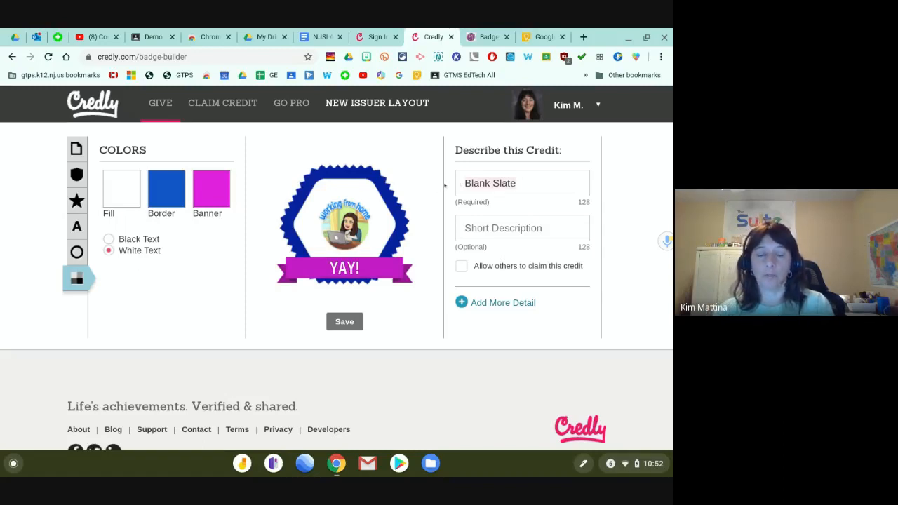
Title the credit Yay!
type("Ya")
key("BackSpace")
type("a")
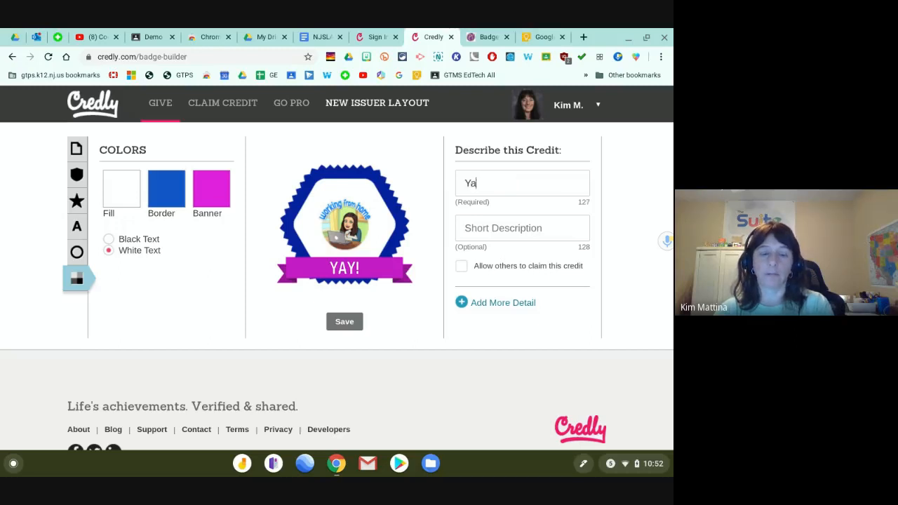
type("y!")
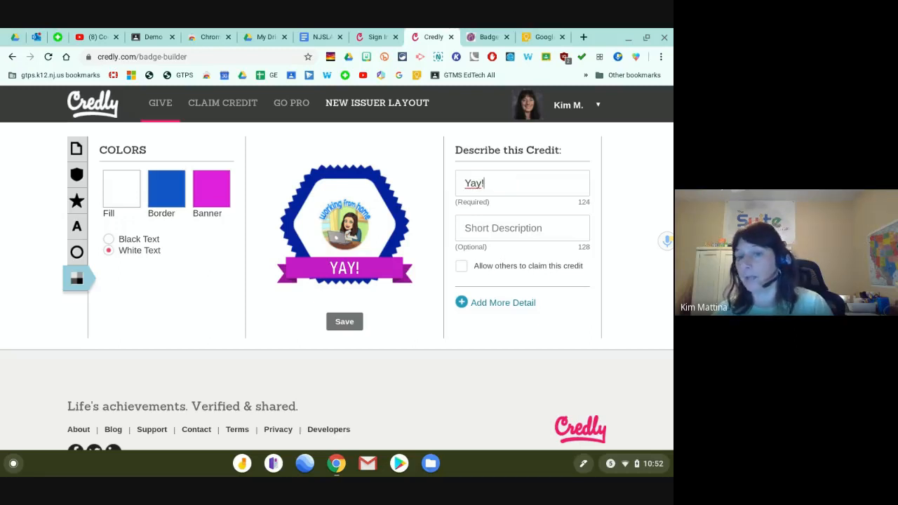
Save the Yay! badge and approve it with 'Yes! Everything looks great.'.
left_click(345, 322)
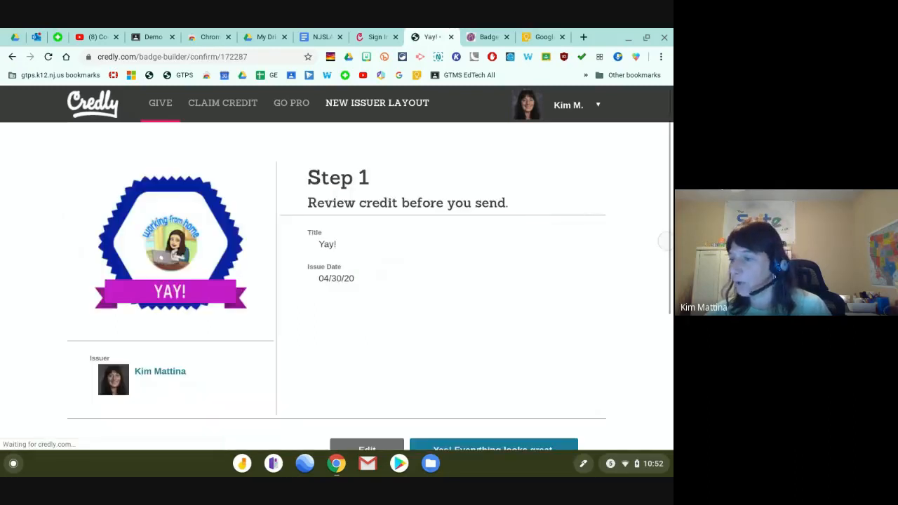
scroll(406, 292, "down", 1)
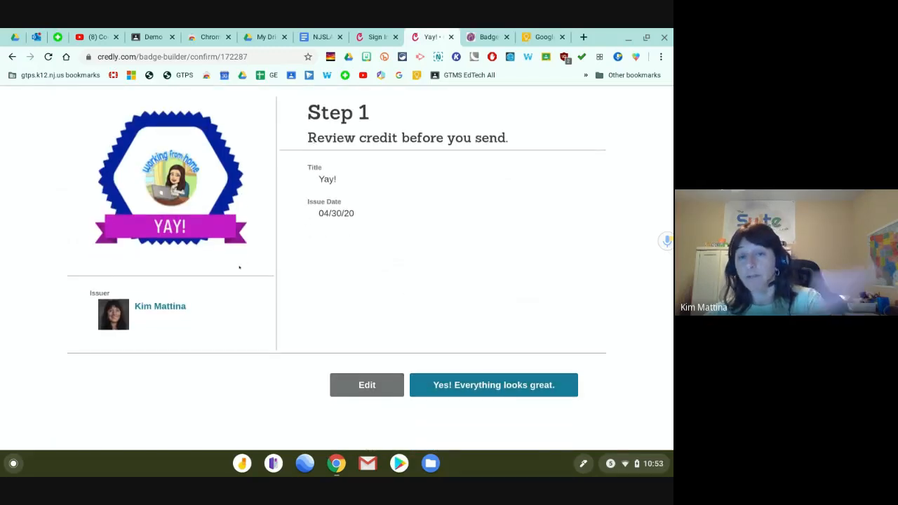
left_click(461, 385)
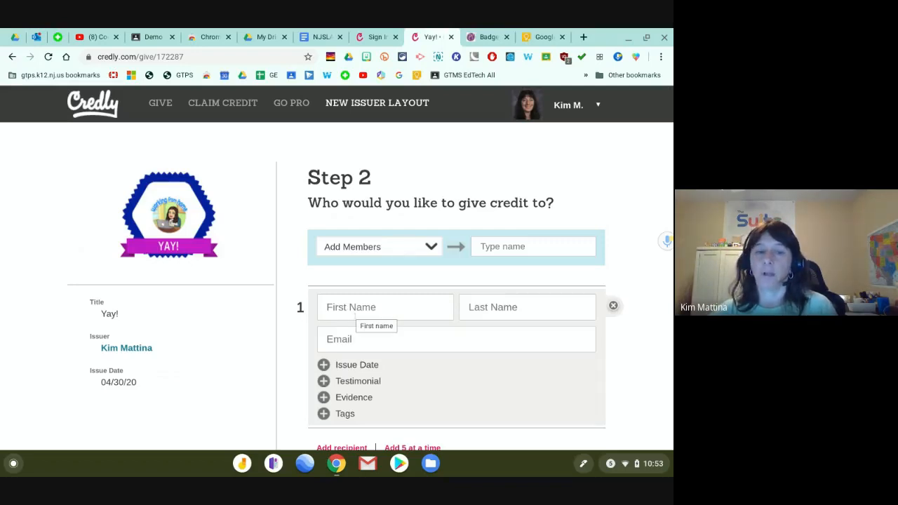
Enter the recipient student's first name, corrected last name and school e-mail.
scroll(354, 314, "down", 1)
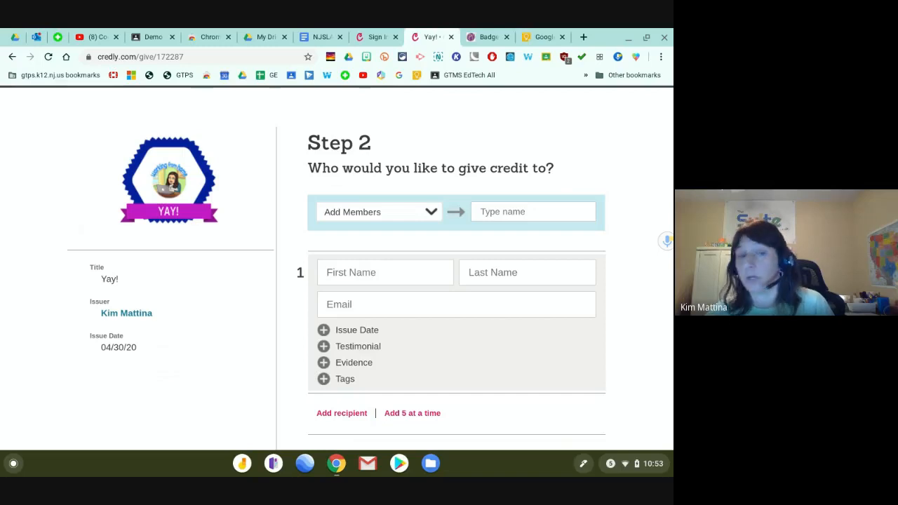
scroll(240, 309, "down", 2)
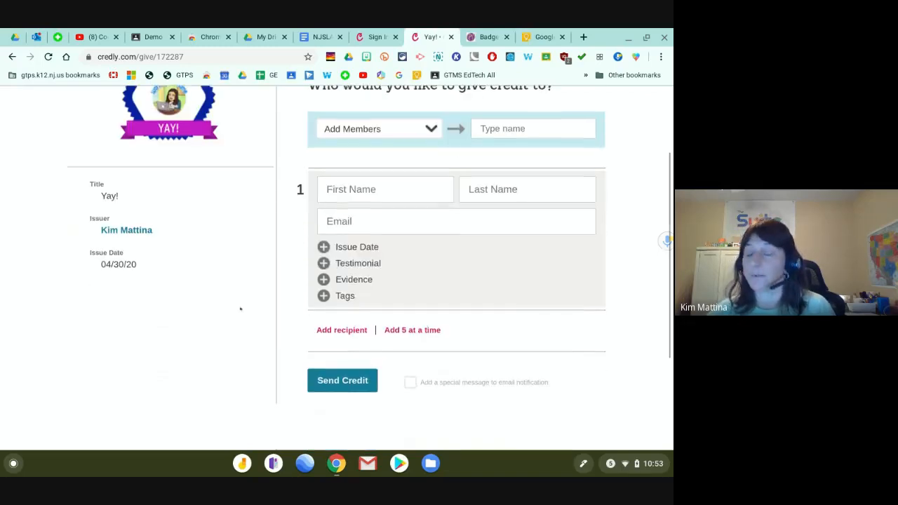
scroll(240, 309, "up", 2)
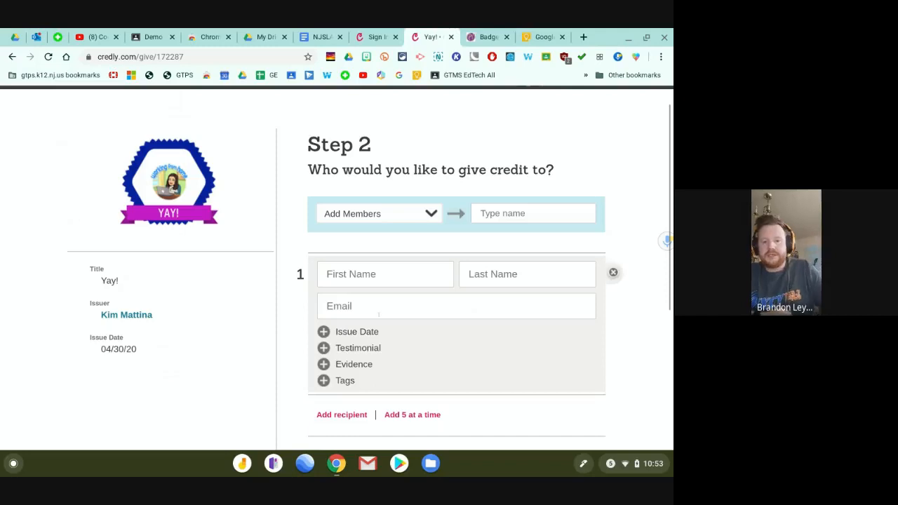
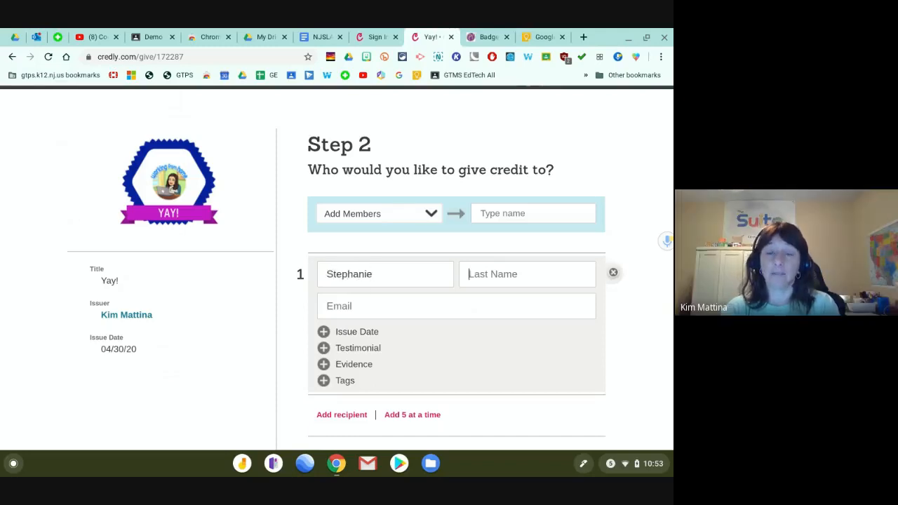
key("Tab")
type("pat")
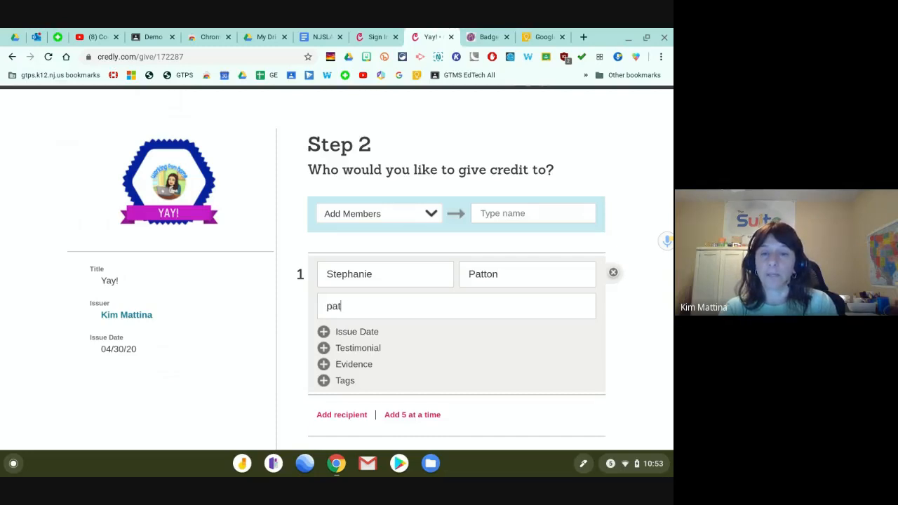
key("shift+Tab")
key("BackSpace")
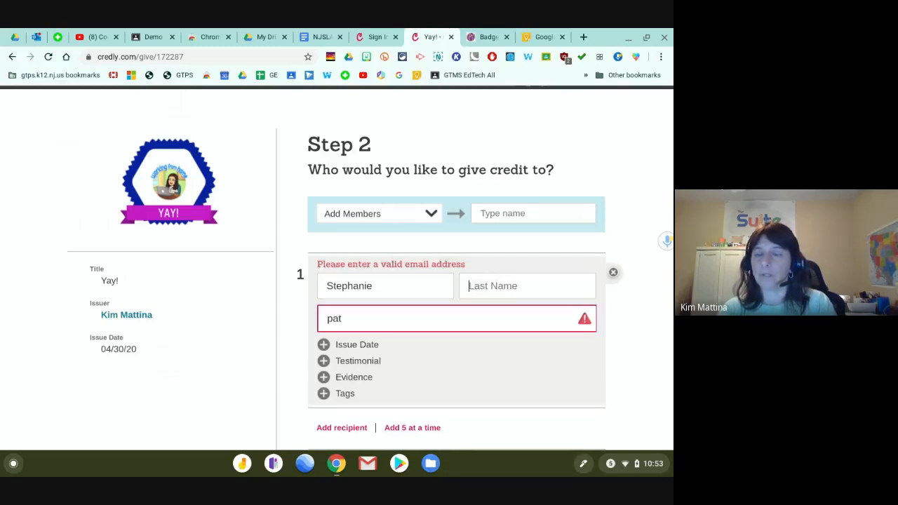
type("paton")
key("Tab")
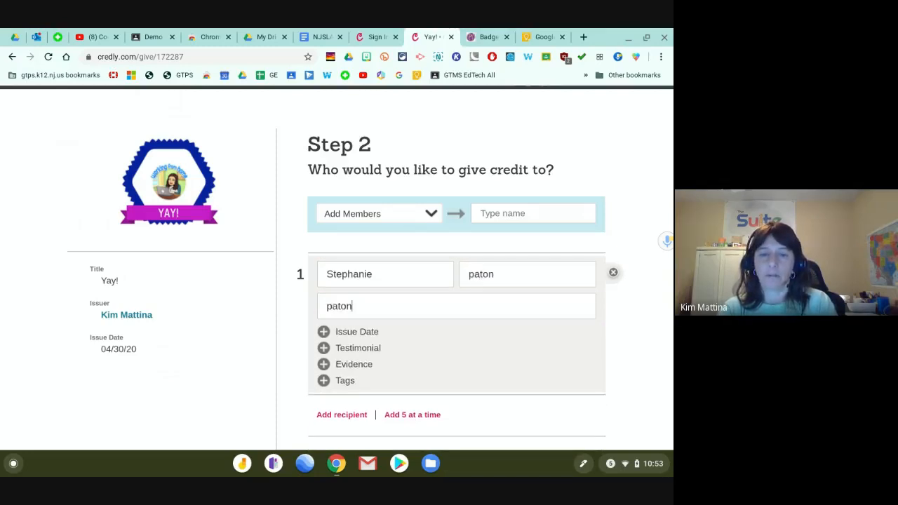
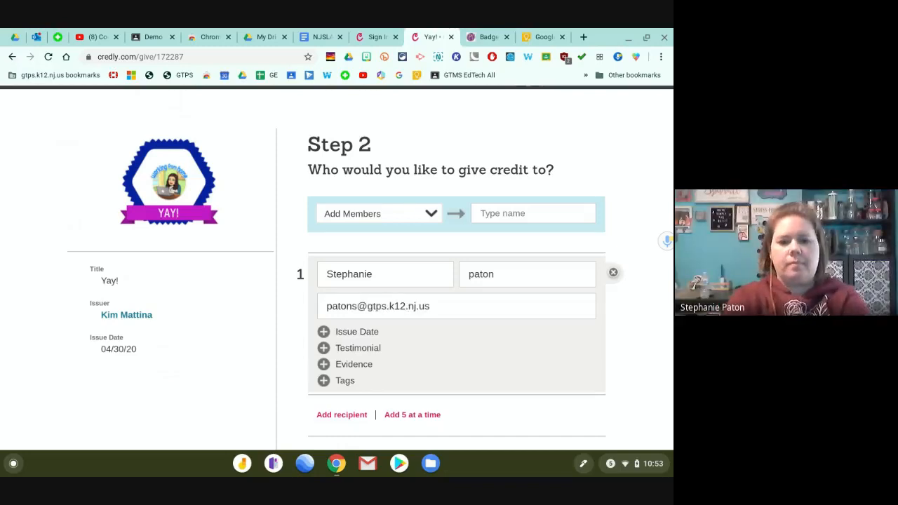
Send the Yay! credit and confirm with Yes, Send Now.
scroll(349, 388, "down", 1)
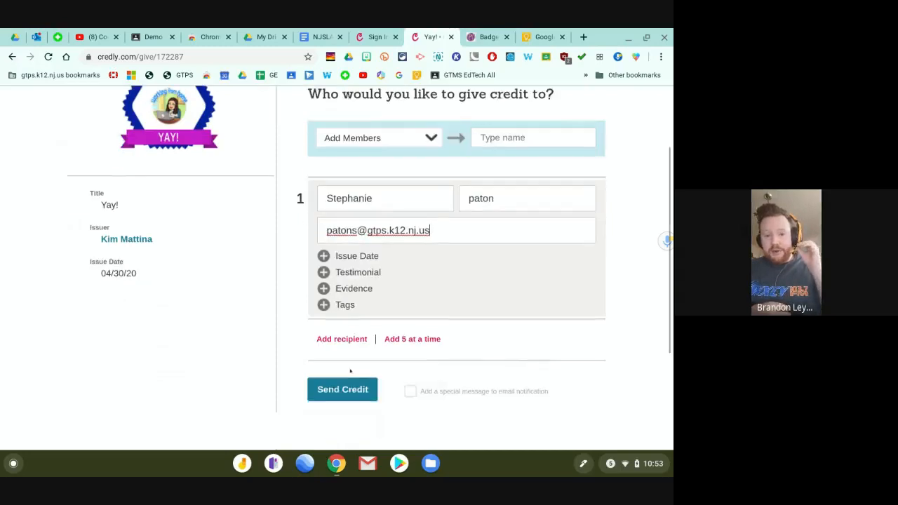
left_click(348, 388)
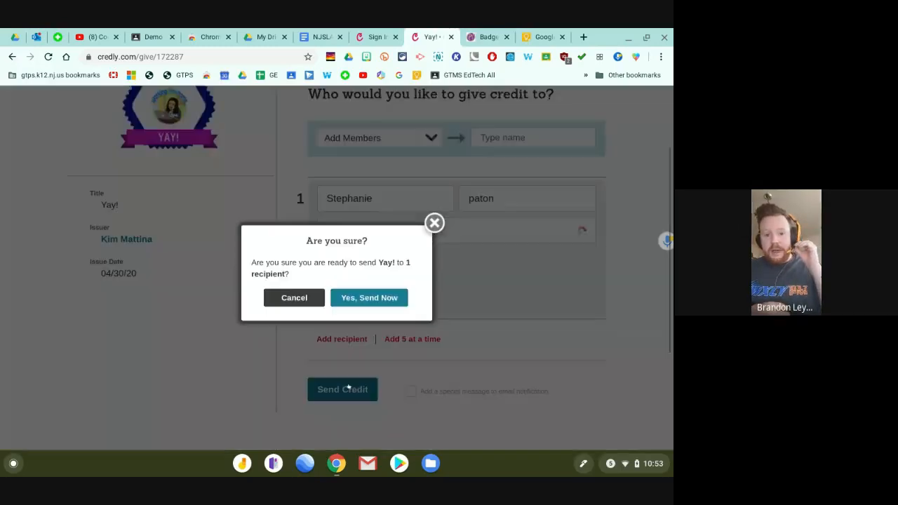
left_click(387, 300)
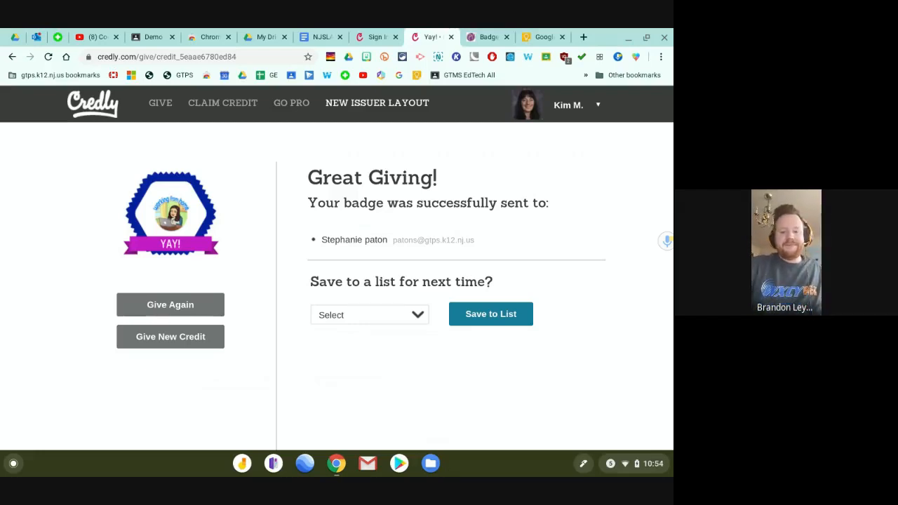
Give Yay! again, entering the second student's first name and school e-mail, and send it.
left_click(177, 315)
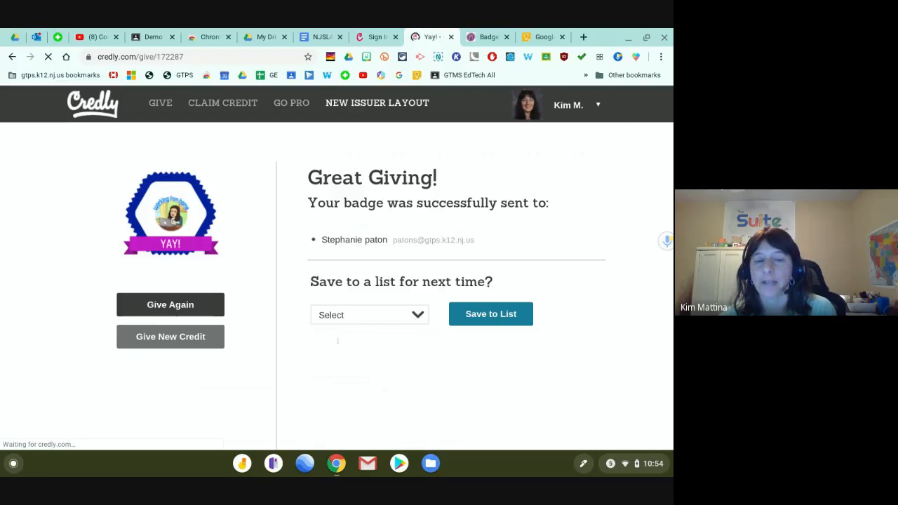
type("T")
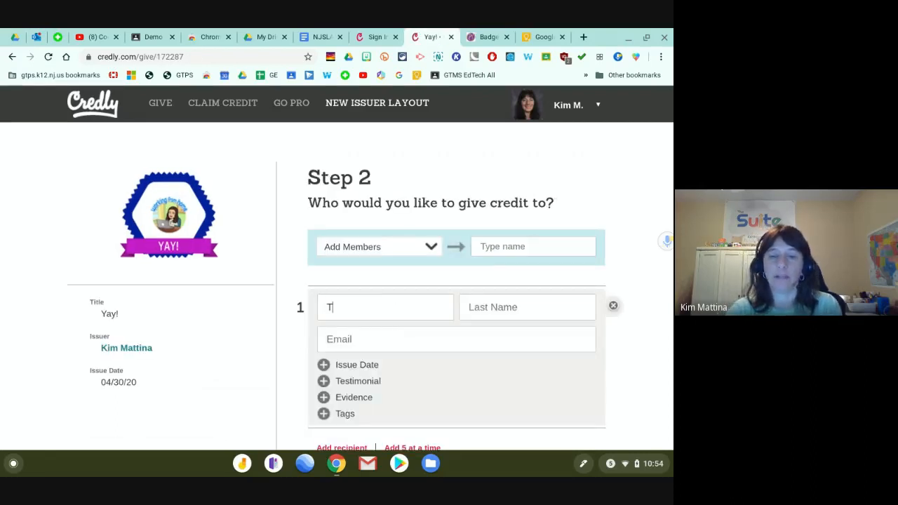
type("ina")
key("Tab")
type("G")
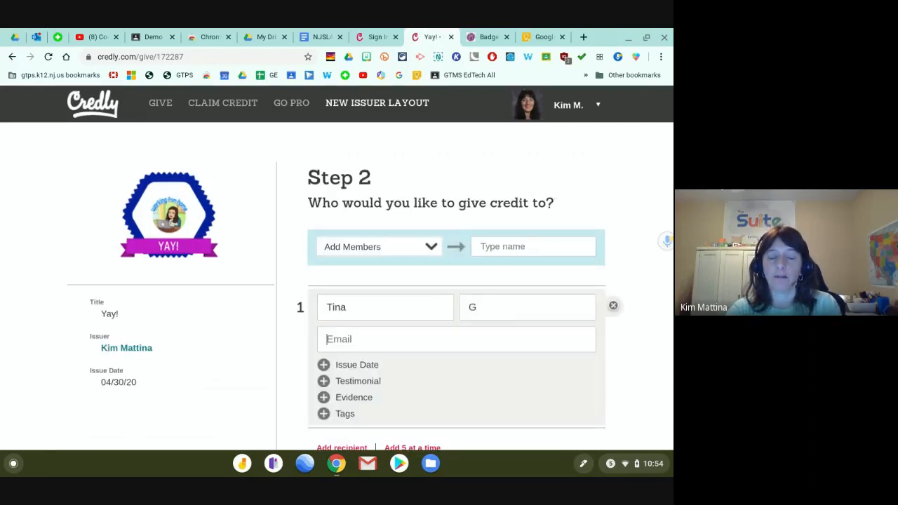
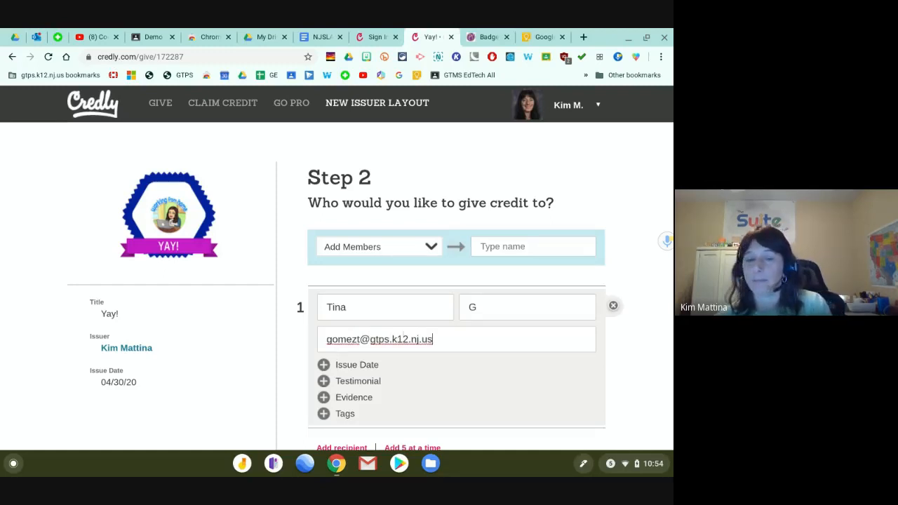
scroll(334, 407, "down", 3)
left_click(334, 407)
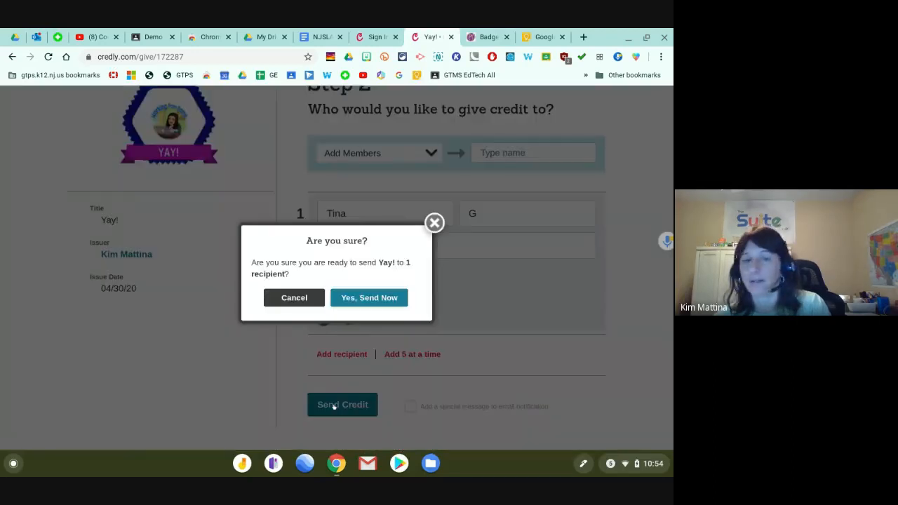
left_click(352, 297)
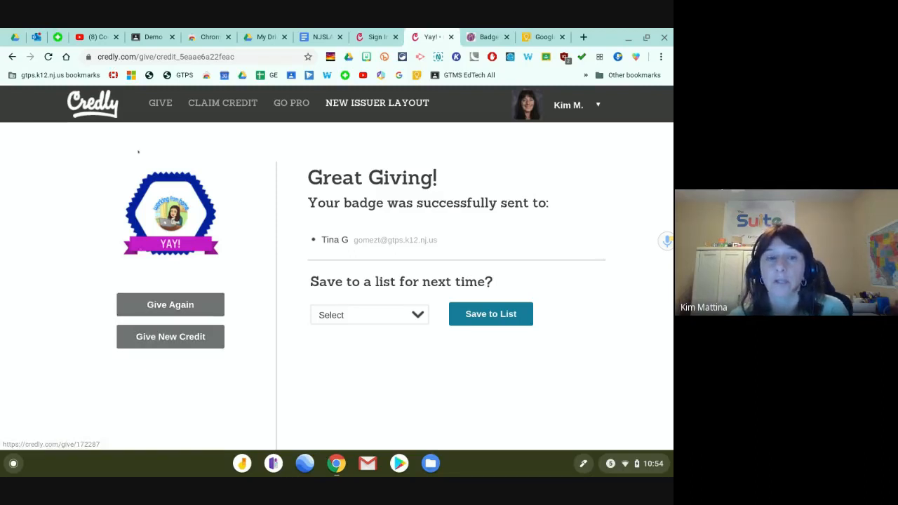
Go from the Claim Credit panel to the main Credly site's sign-in page.
mouse_move(149, 110)
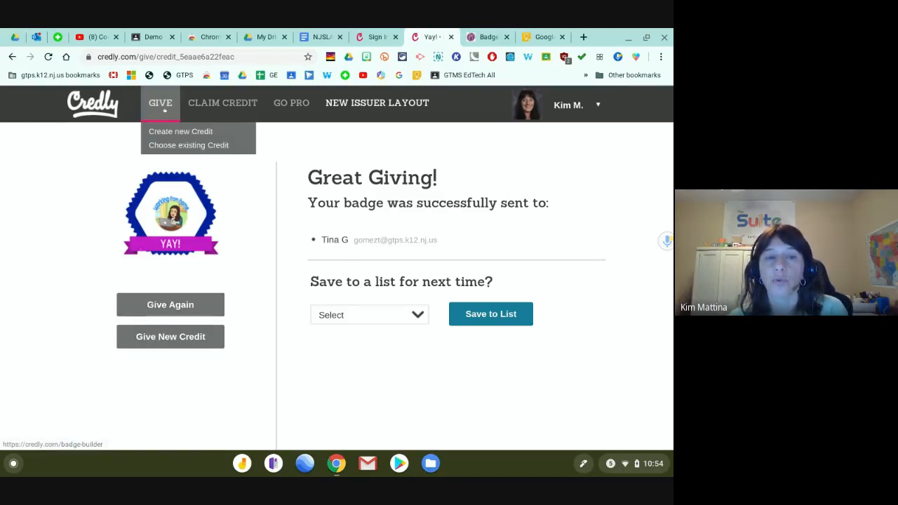
left_click(216, 102)
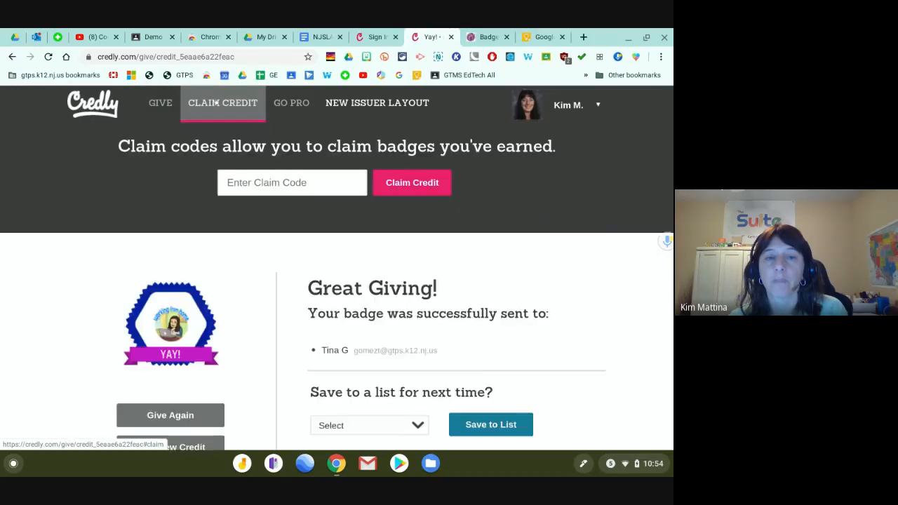
left_click(160, 102)
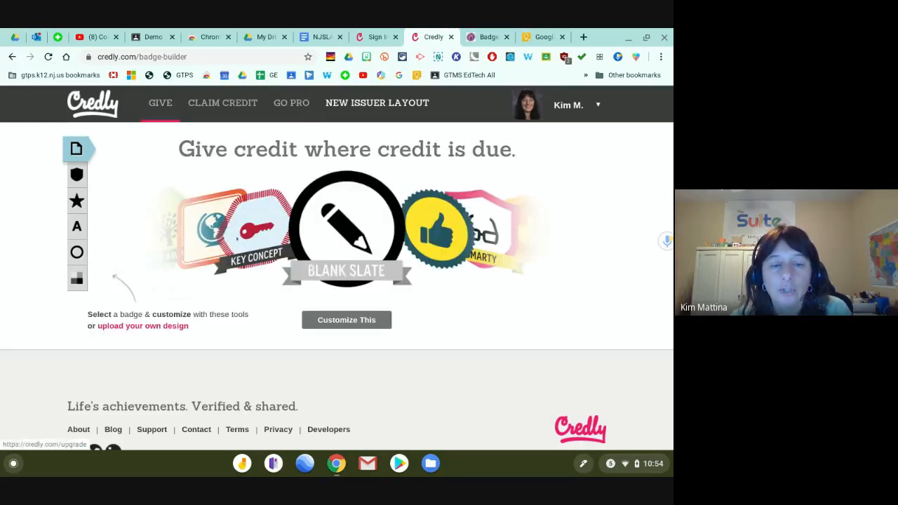
scroll(186, 193, "down", 2)
scroll(185, 193, "up", 2)
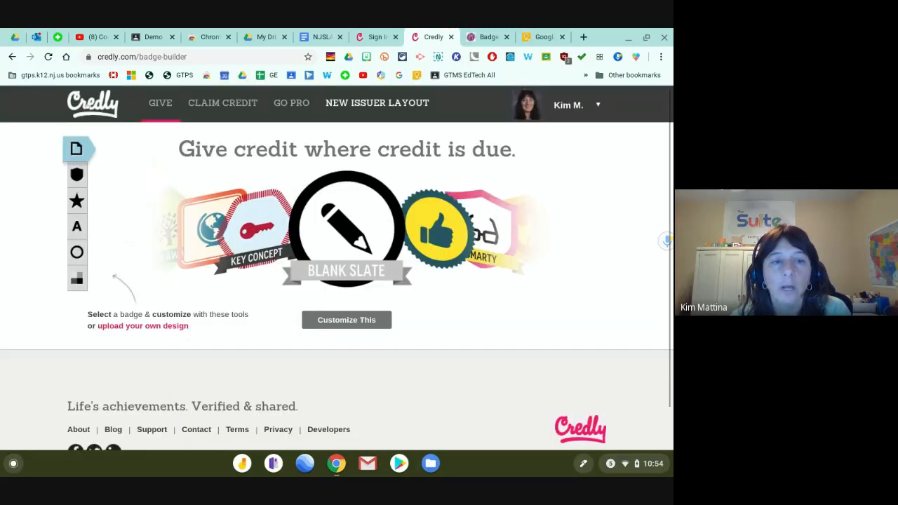
left_click(88, 107)
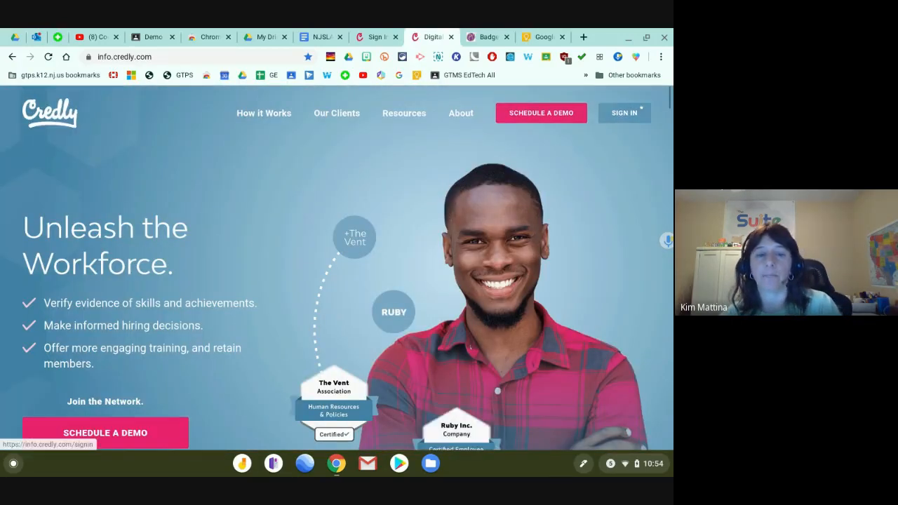
left_click(634, 113)
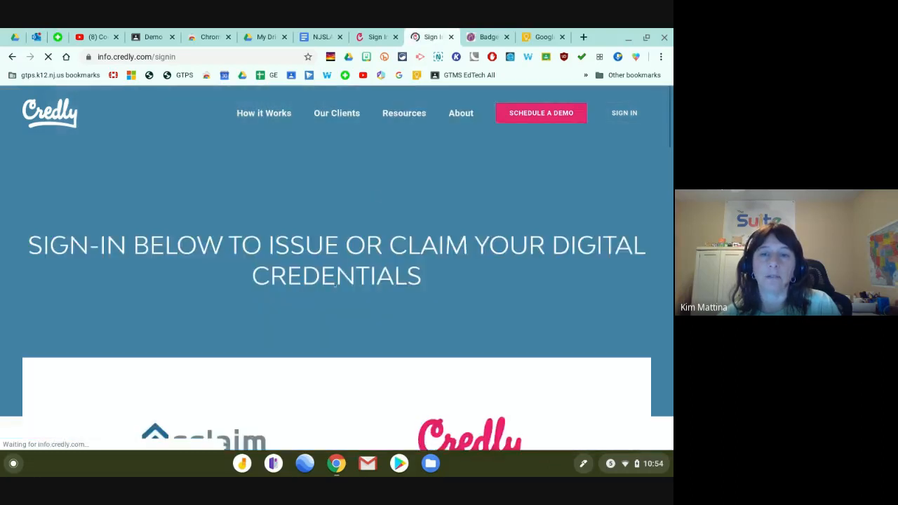
Sign in to the Credly platform with the account e-mail and password.
scroll(341, 275, "down", 2)
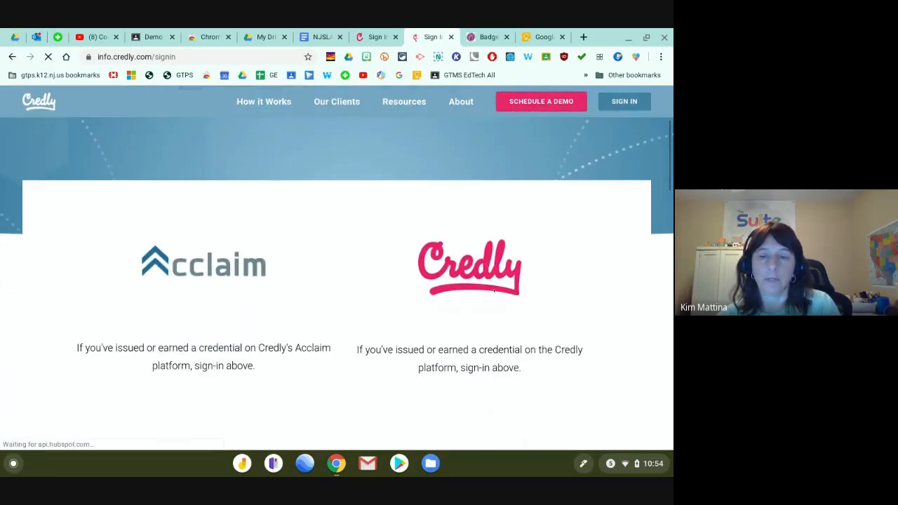
left_click(477, 304)
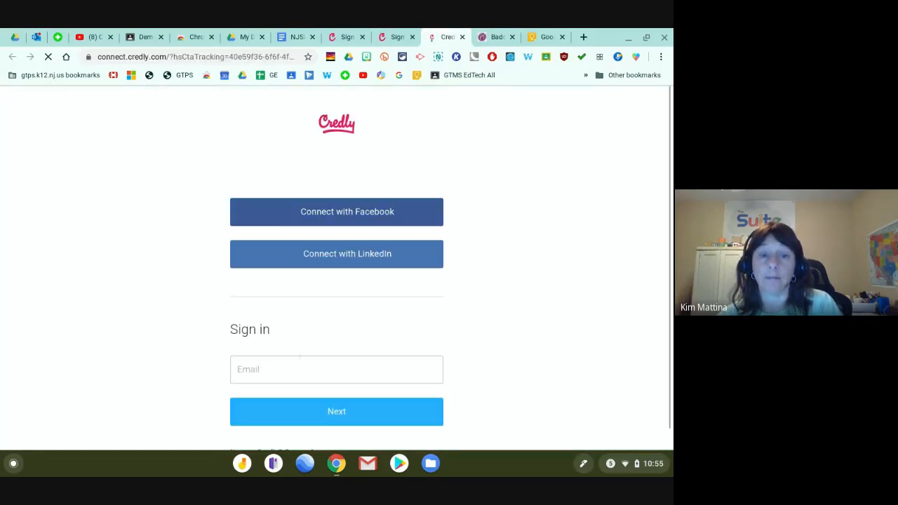
left_click(298, 370)
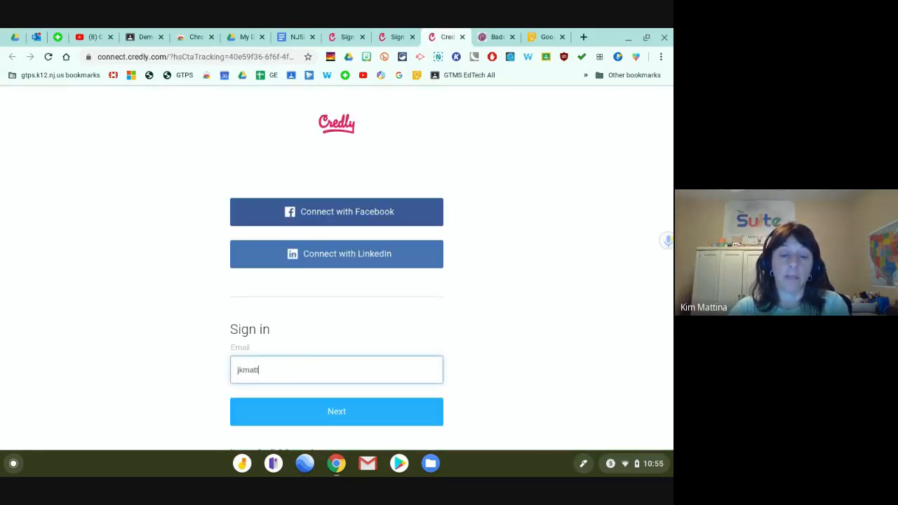
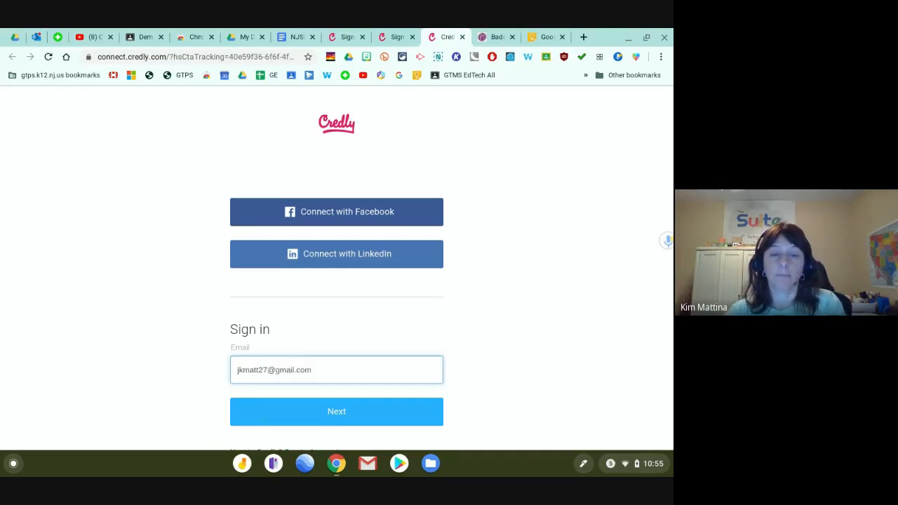
key("Return")
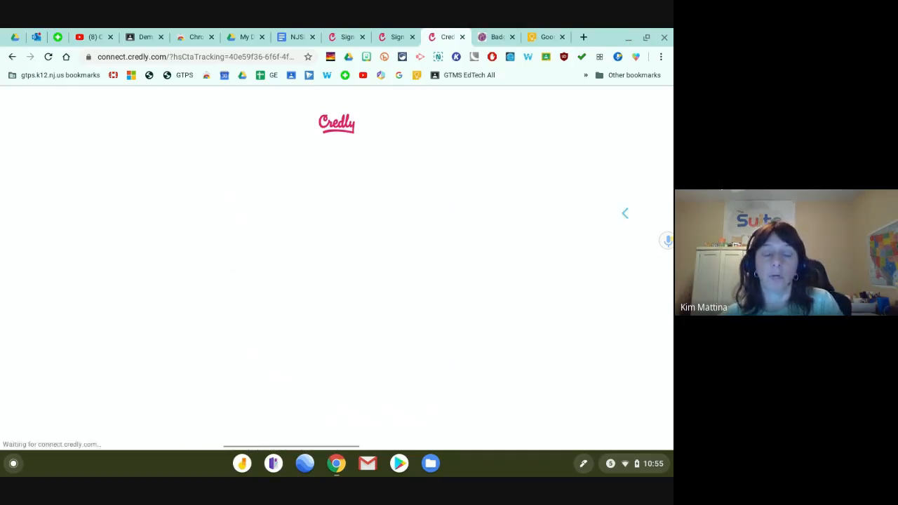
left_click(293, 347)
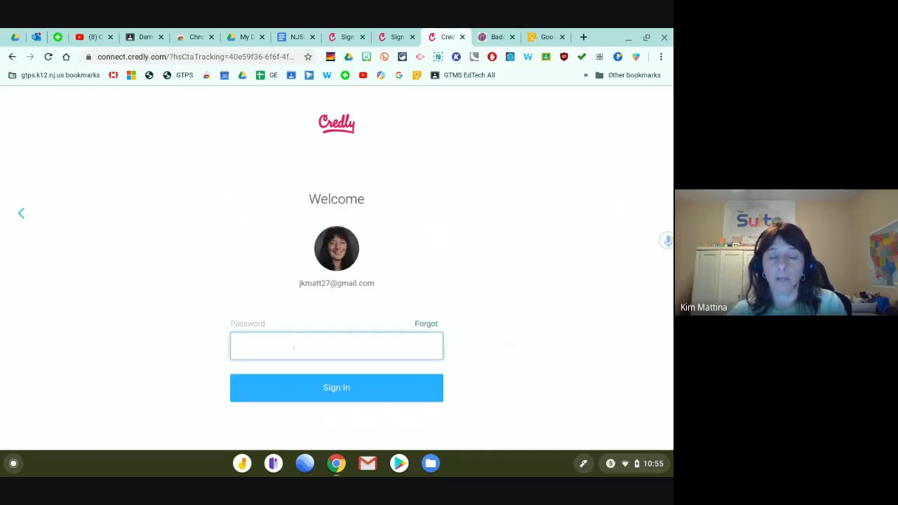
type("•••••••••")
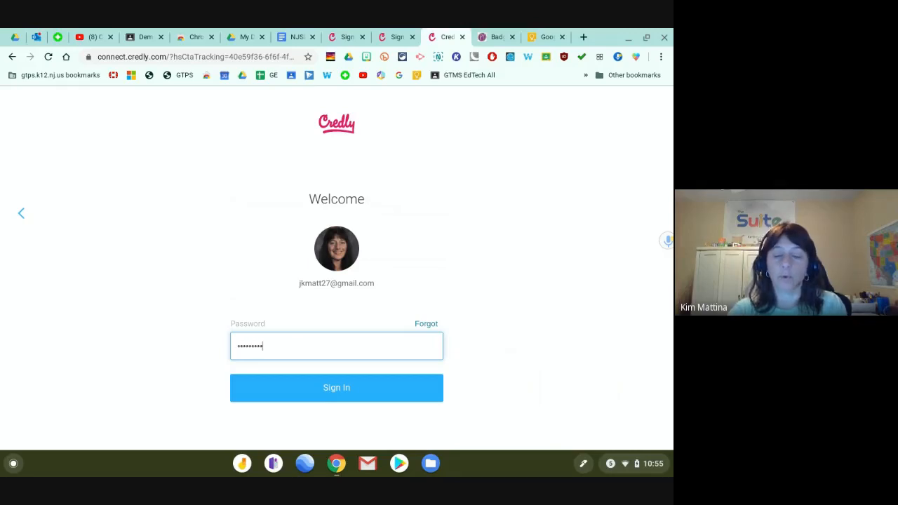
key("Return")
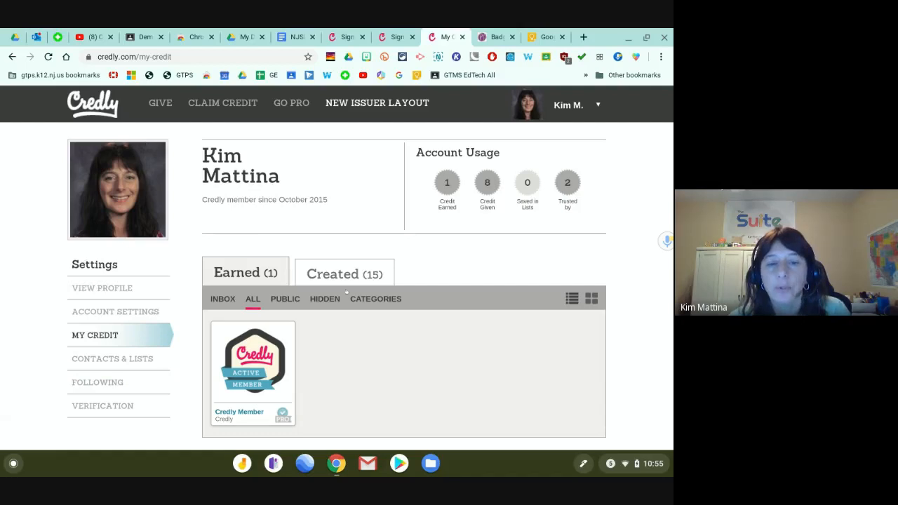
Switch to the 15 Created credits and open the Yay! badge for editing.
left_click(347, 276)
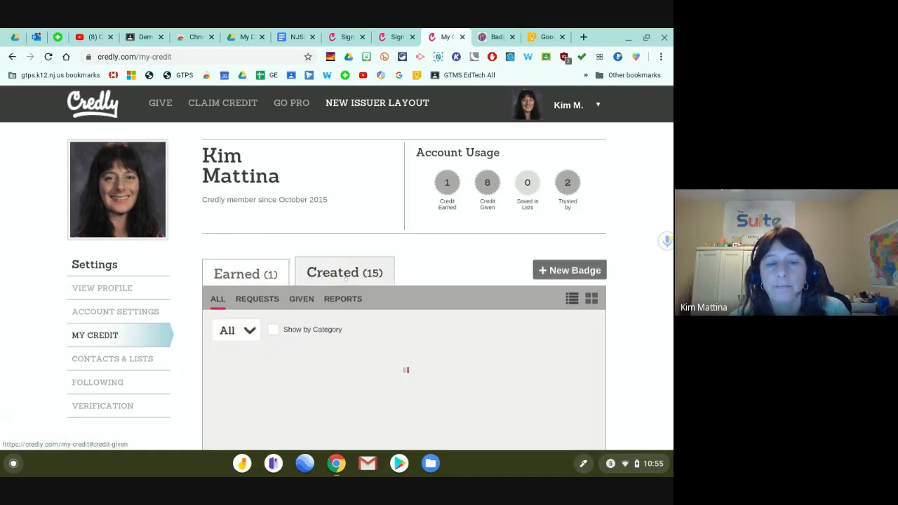
scroll(302, 260, "down", 3)
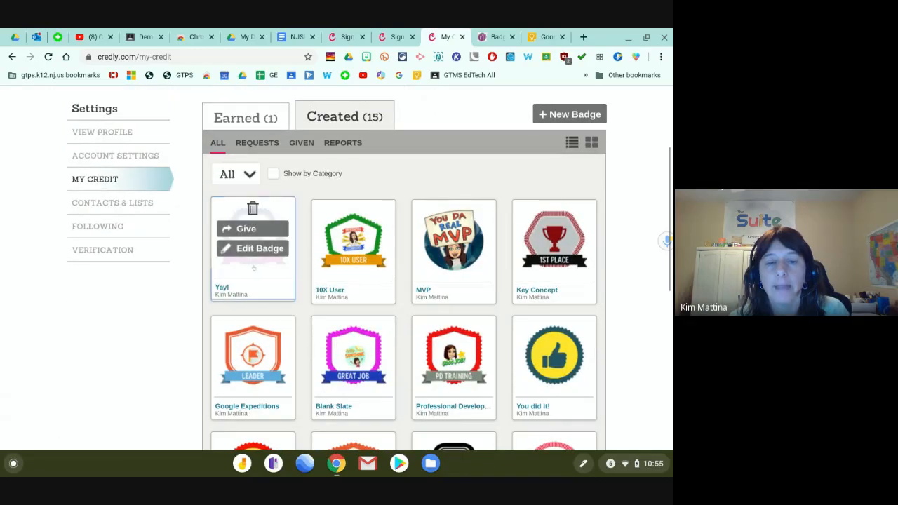
left_click(254, 249)
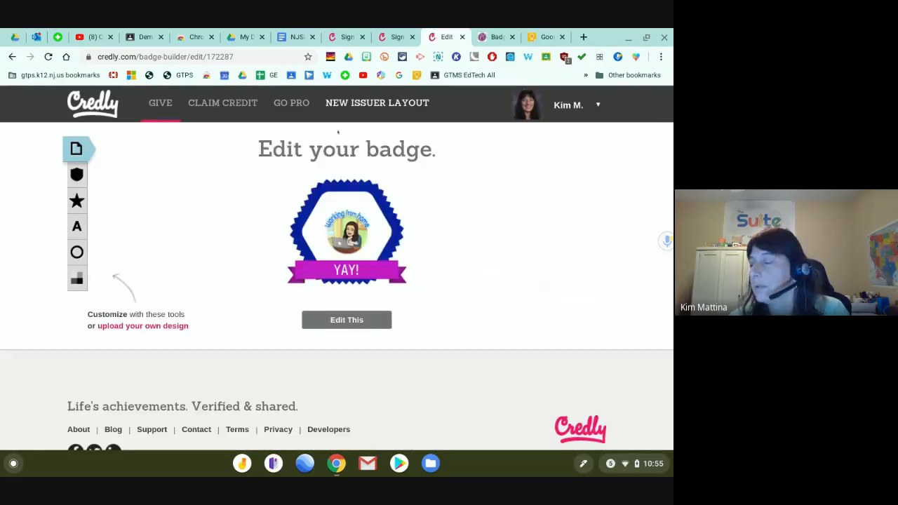
Capture the Yay! badge area with Nimbus, save the PNG and show it in Downloads.
scroll(344, 231, "down", 1)
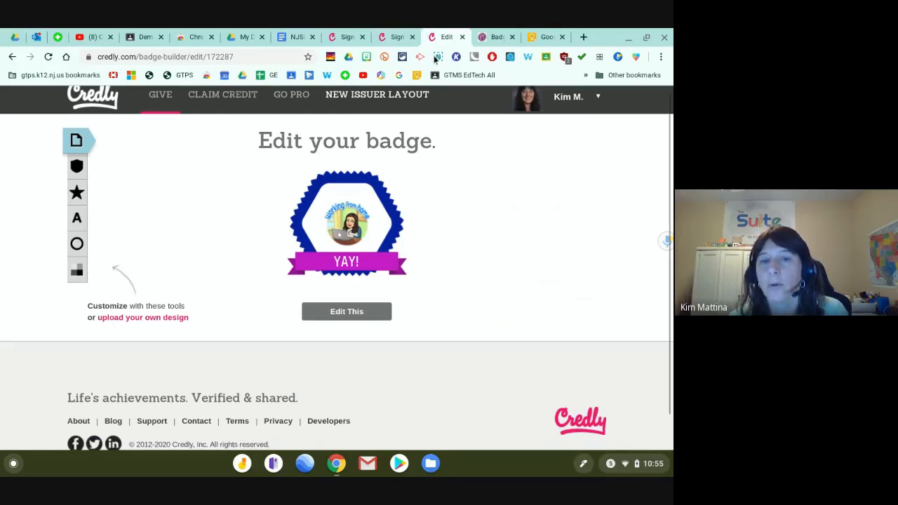
left_click(440, 60)
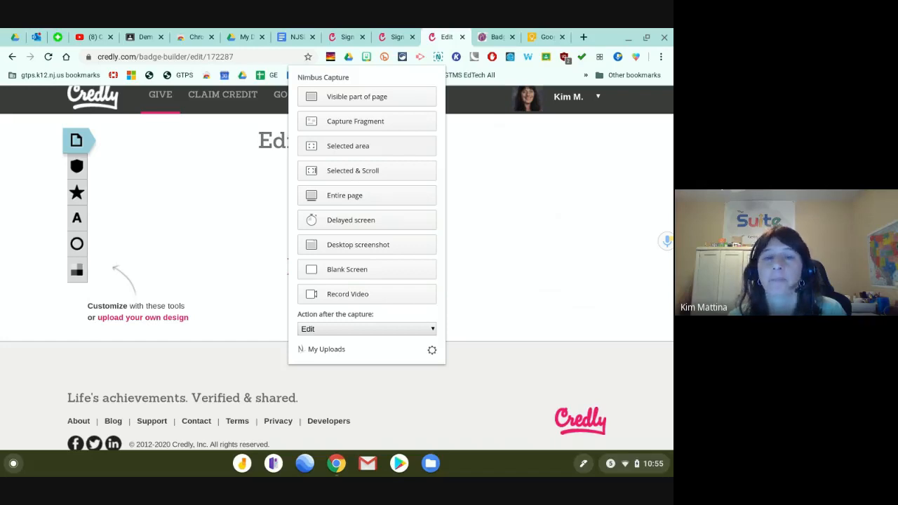
left_click(347, 146)
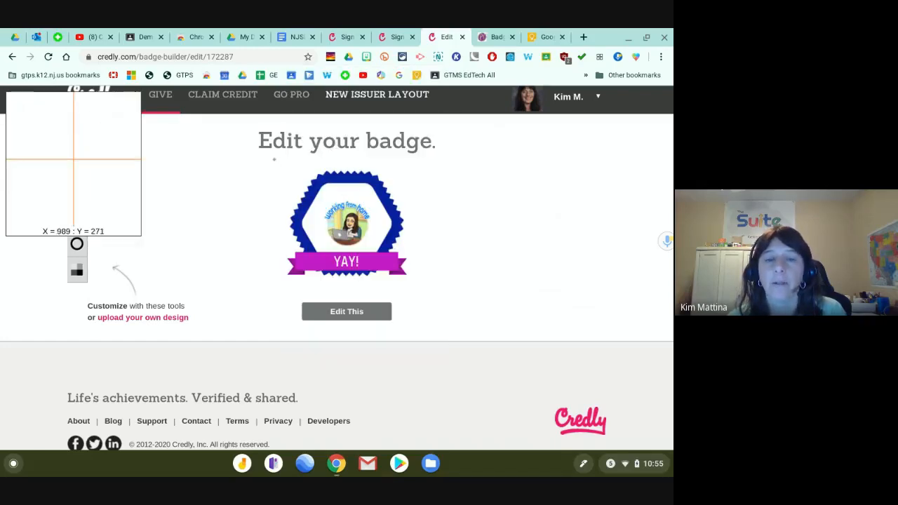
mouse_move(282, 162)
left_mouse_down()
mouse_move(418, 285)
mouse_move(412, 282)
left_mouse_up()
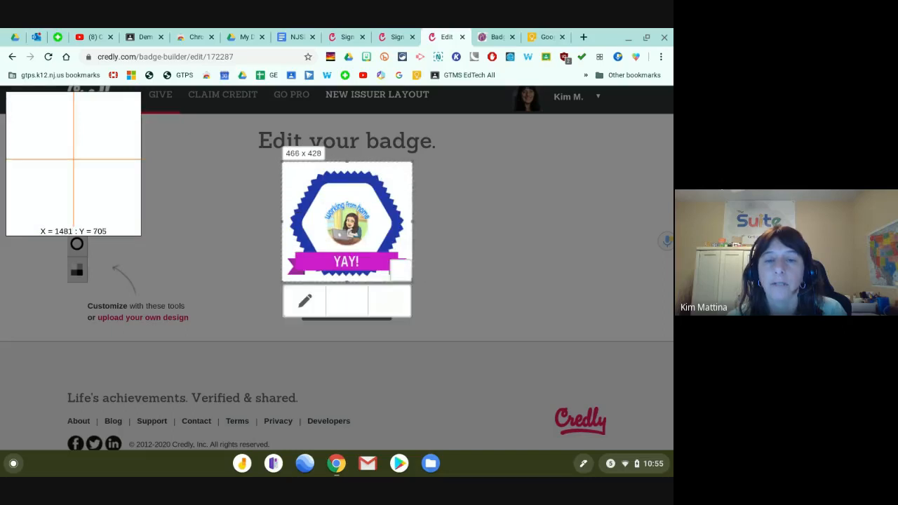
left_click(348, 302)
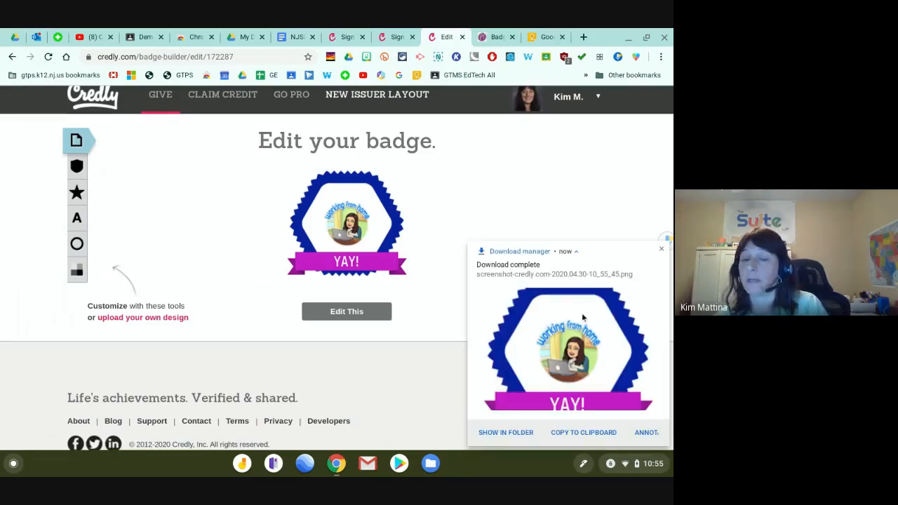
left_click(499, 432)
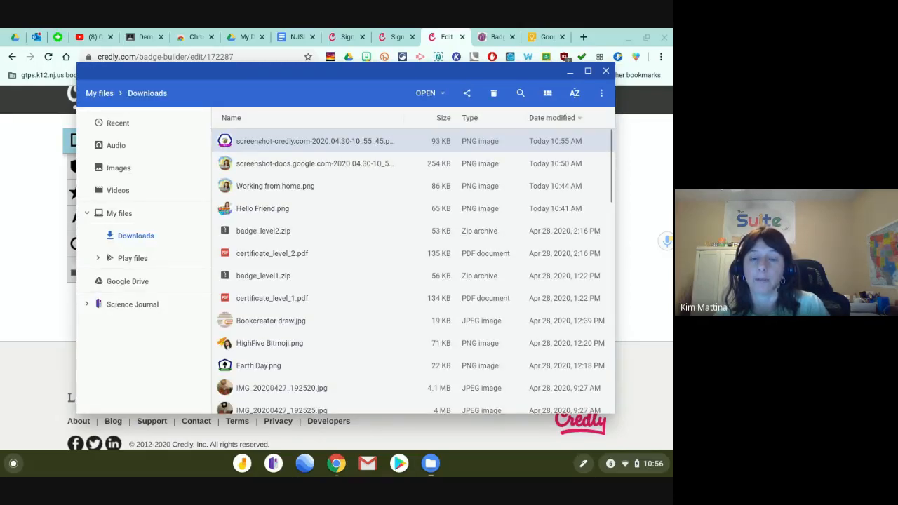
Rename the downloaded badge screenshot to 'Yay Badge', then close Gallery and Files.
double_click(260, 142)
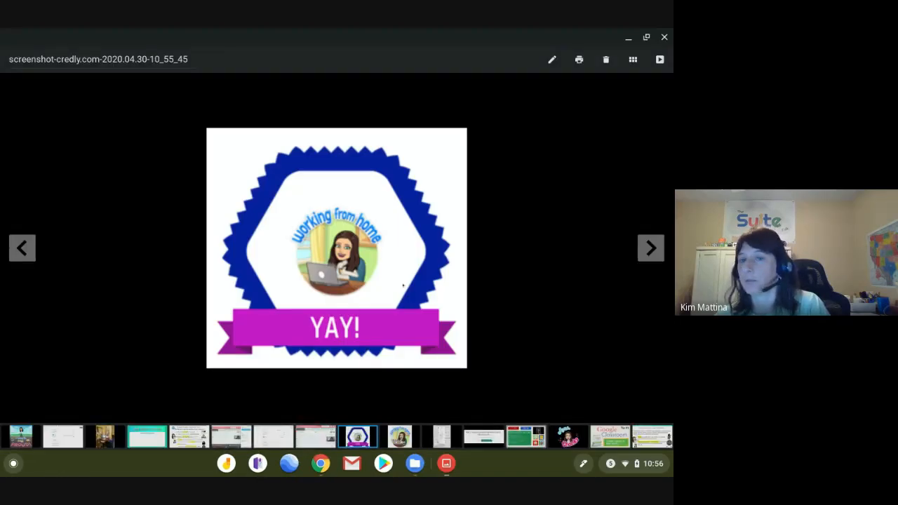
left_click(136, 59)
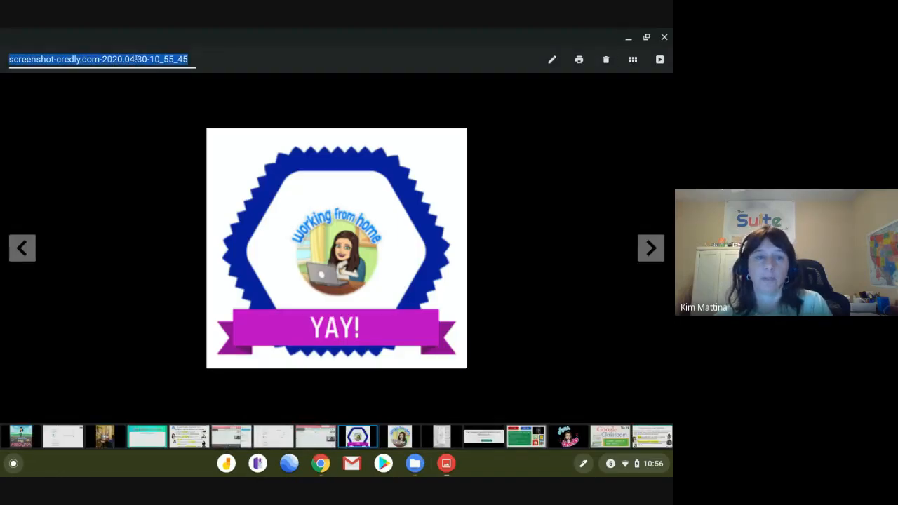
type("Yay")
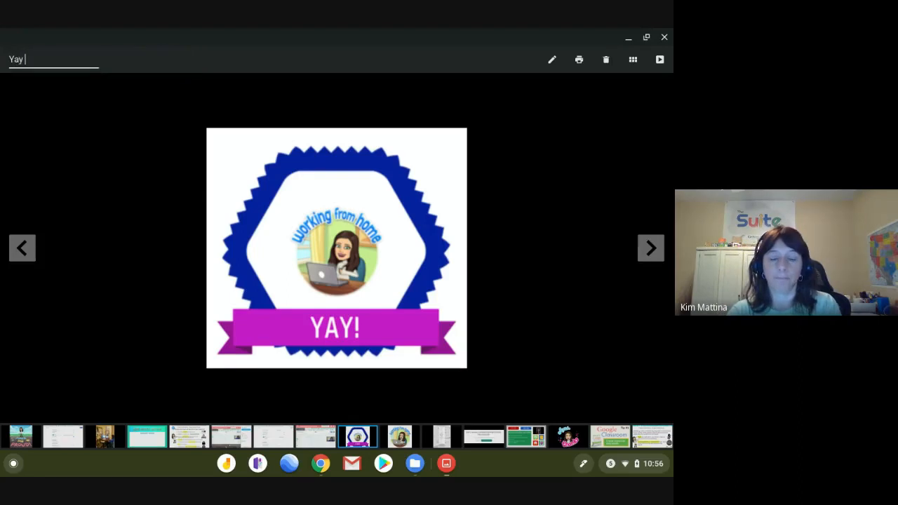
type(" Badge")
key("Return")
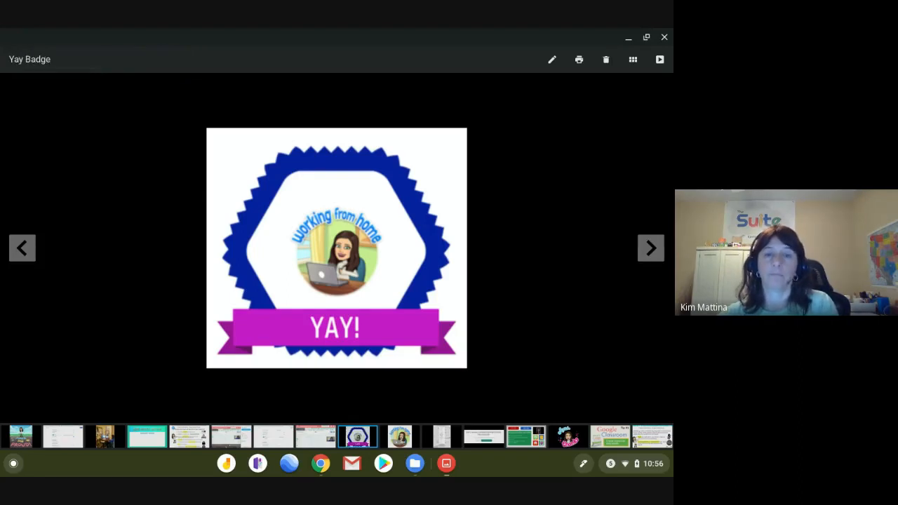
left_click(664, 37)
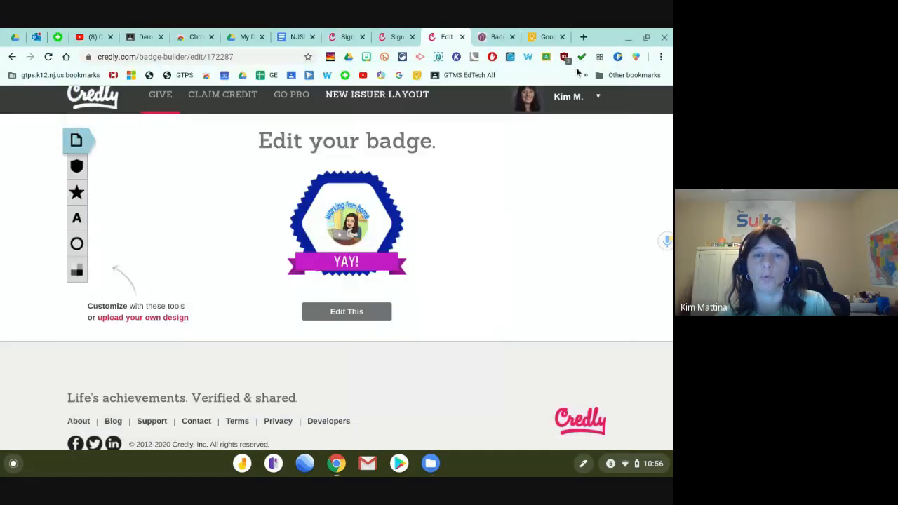
left_click(606, 71)
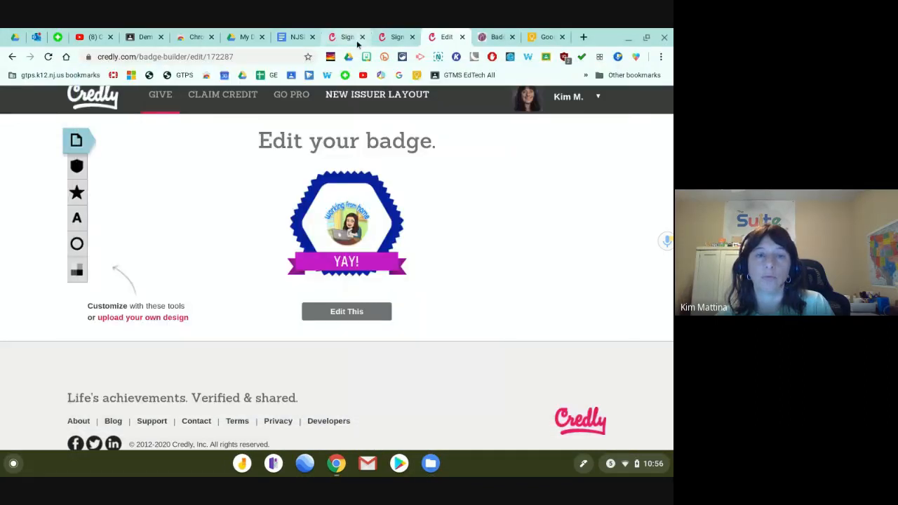
Open the student work page of the Demo class's #100 All About Me - ELA assignment.
left_click(141, 38)
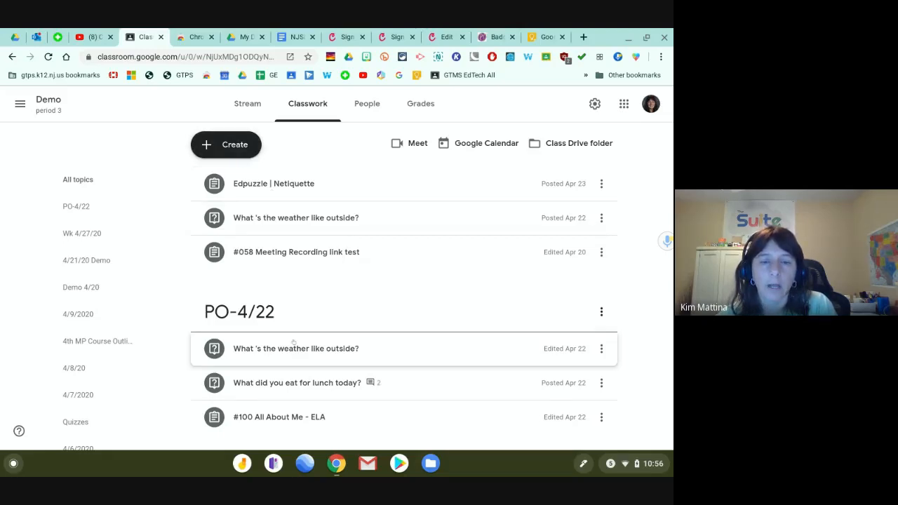
scroll(294, 344, "down", 1)
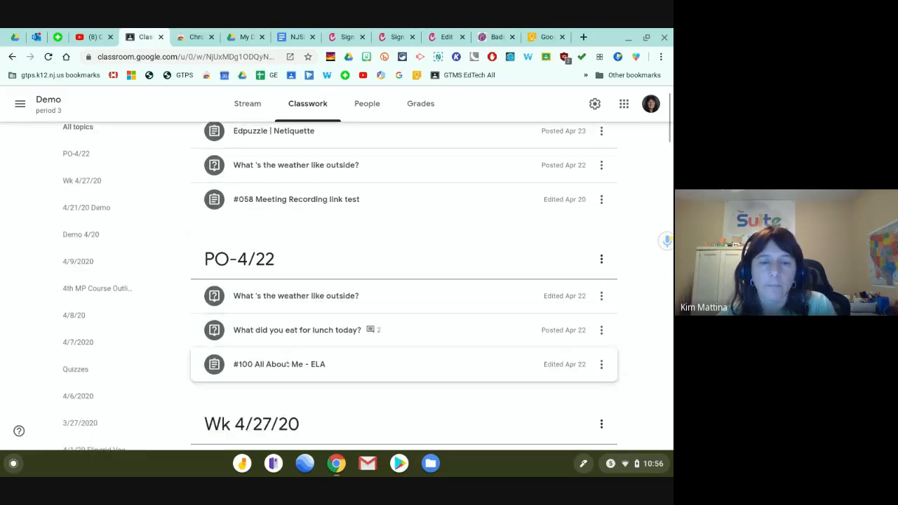
left_click(287, 365)
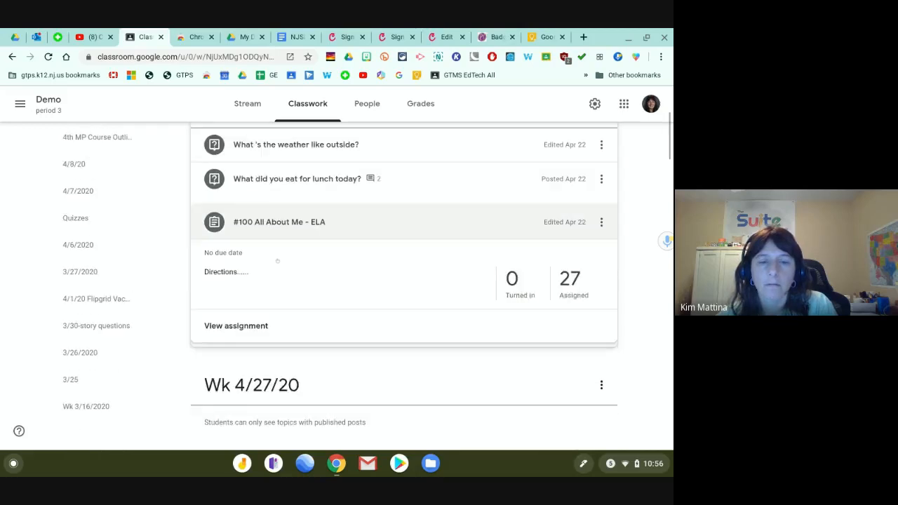
left_click(236, 316)
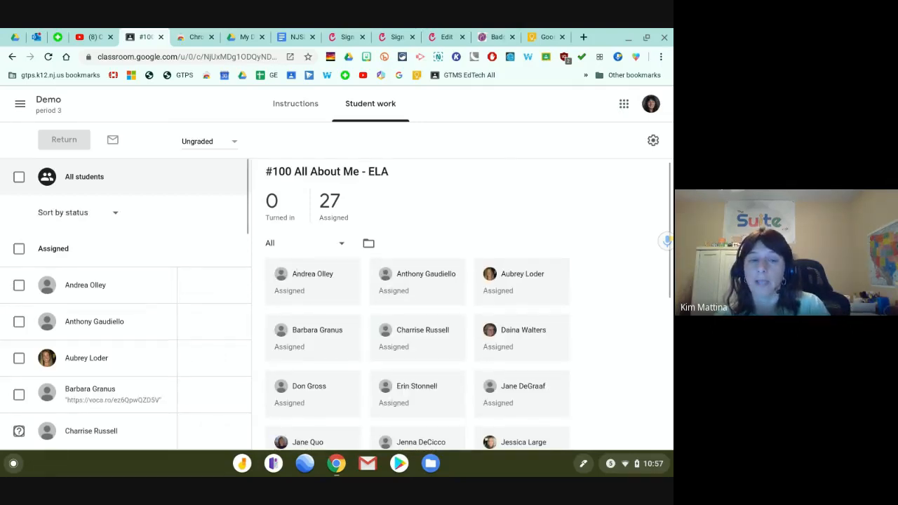
Open one student's work, place the cursor in the private comment box, then go to My Drive.
left_click(120, 370)
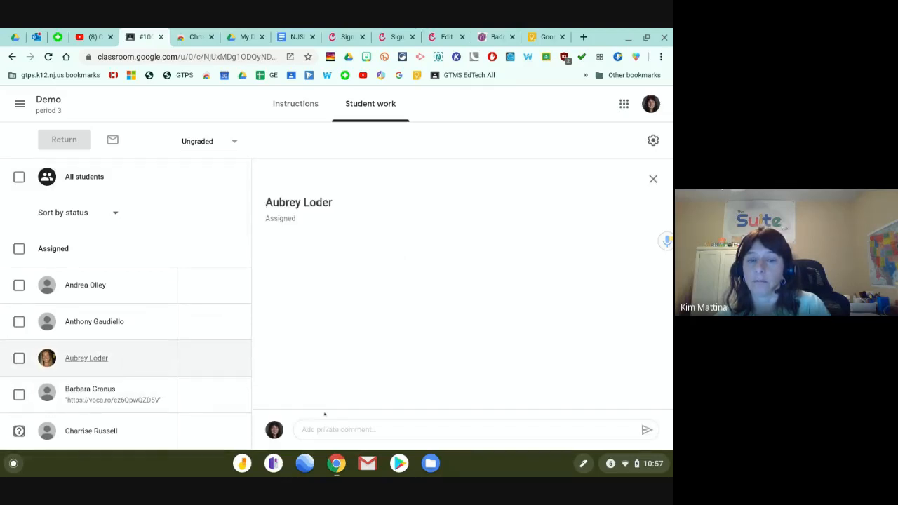
left_click(315, 428)
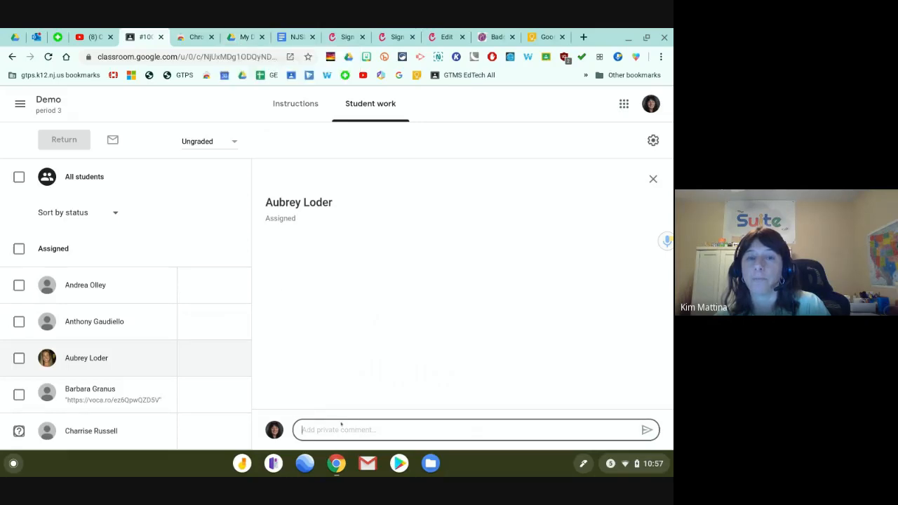
left_click(244, 39)
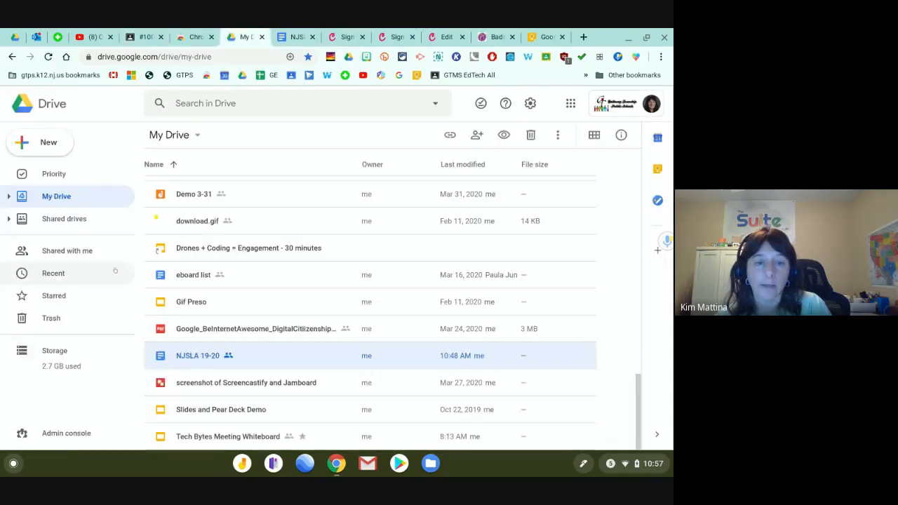
Upload Yay Badge.png from Downloads into My Drive.
left_click(44, 142)
left_click(60, 178)
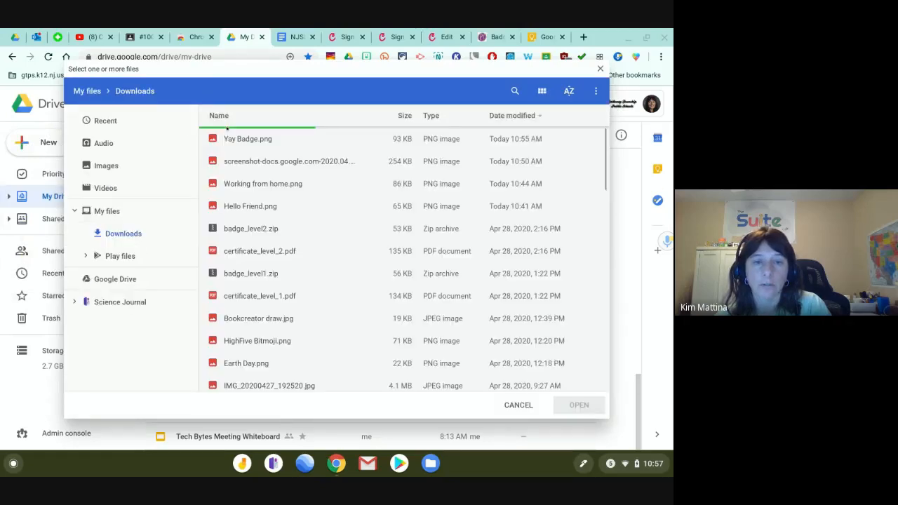
left_click(254, 139)
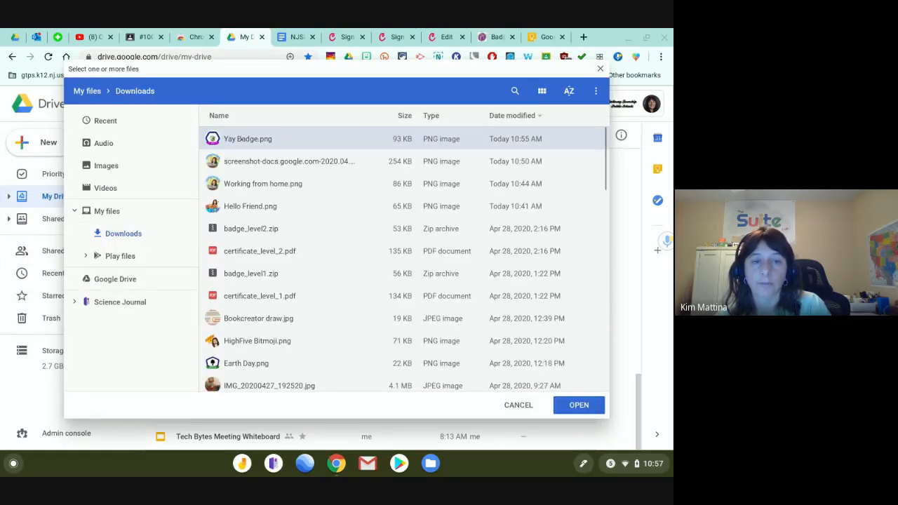
left_click(579, 406)
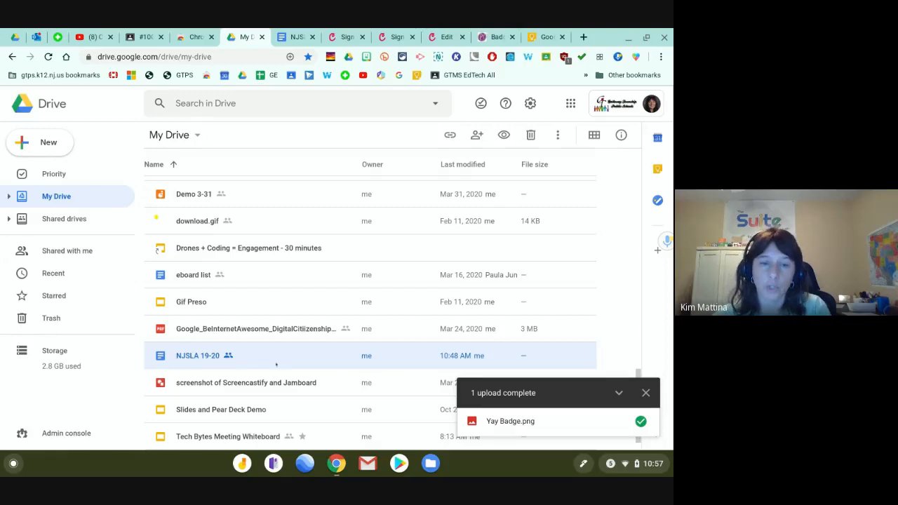
Copy the sharing link of the uploaded Yay Badge.png file.
scroll(234, 354, "down", 2)
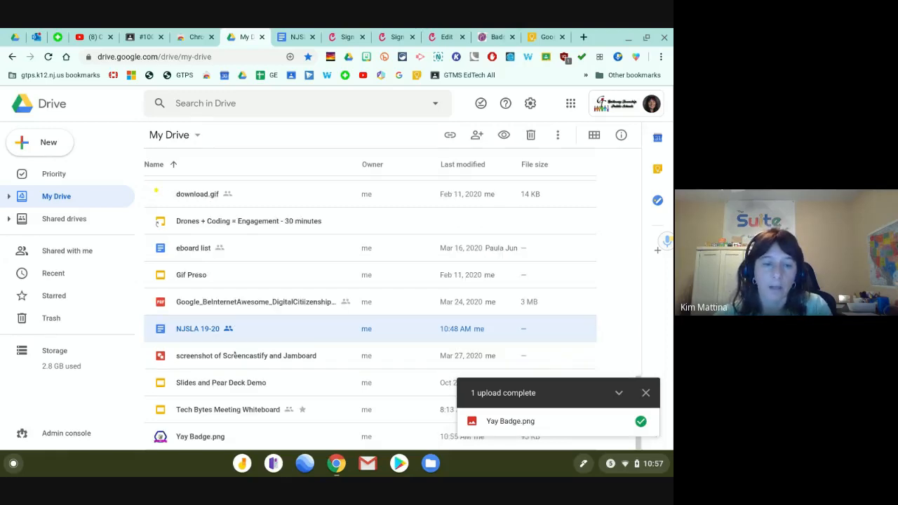
left_click(208, 436)
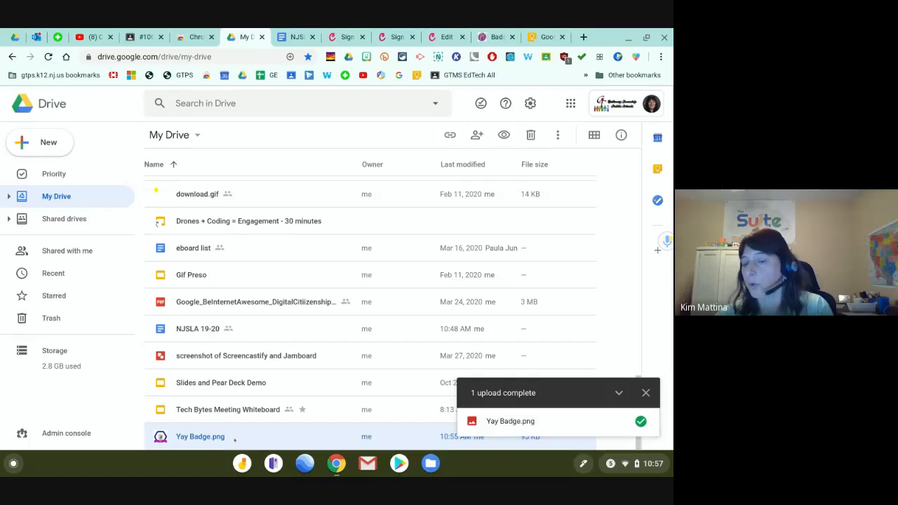
left_click(646, 393)
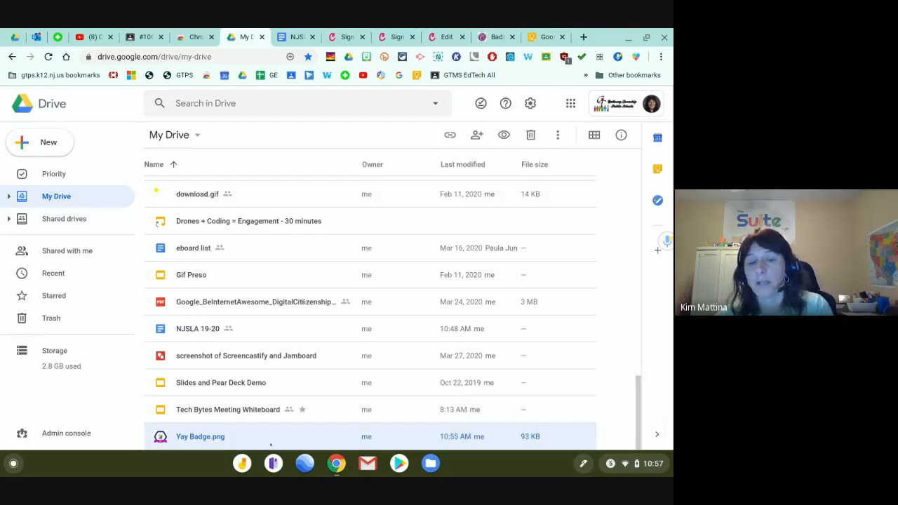
left_click(477, 135)
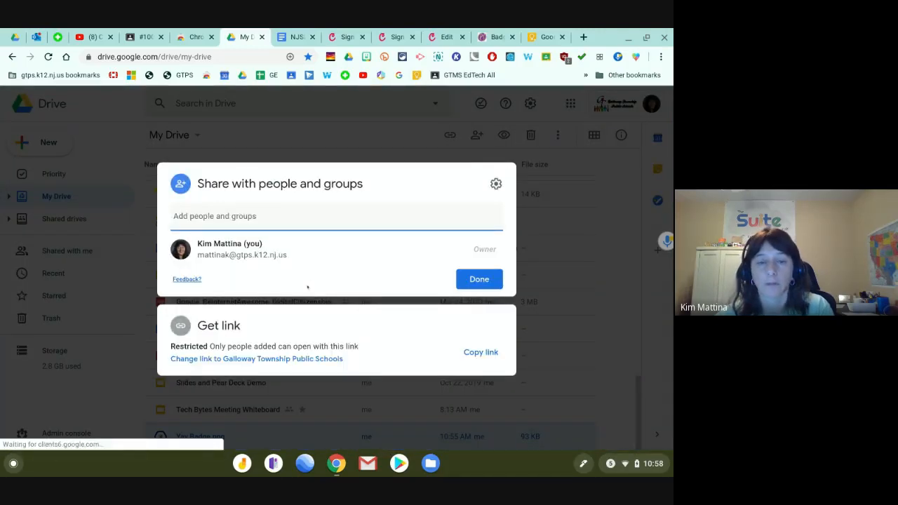
left_click(491, 352)
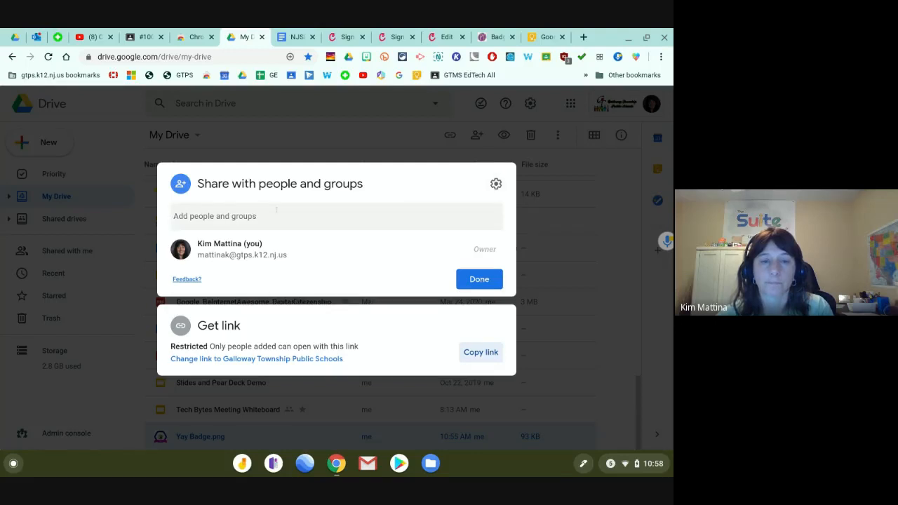
left_click(598, 205)
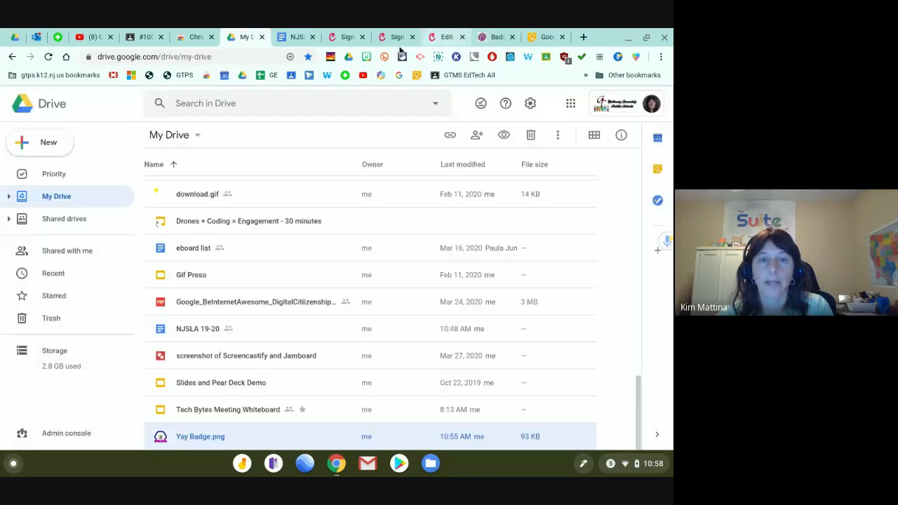
Paste the Yay Badge Drive link into the student's private comment and post it.
left_click(144, 37)
key("ctrl+v")
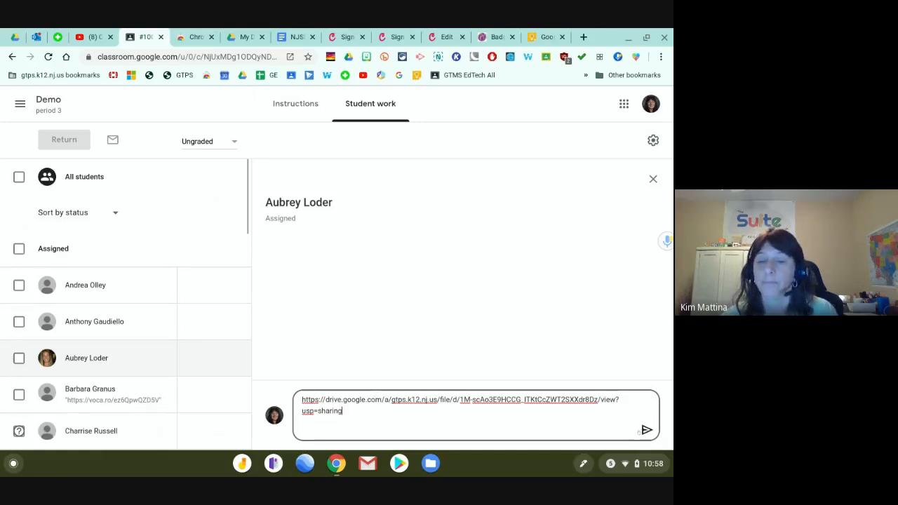
left_click(647, 430)
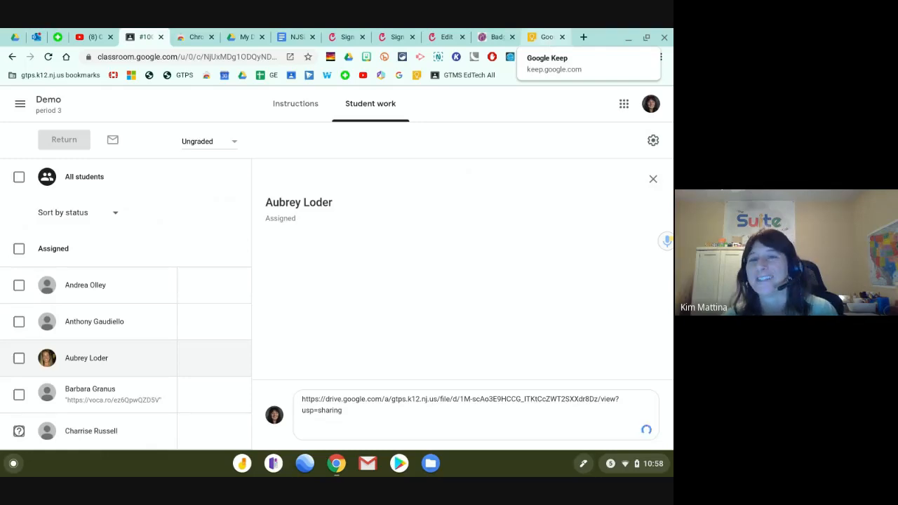
left_click(499, 38)
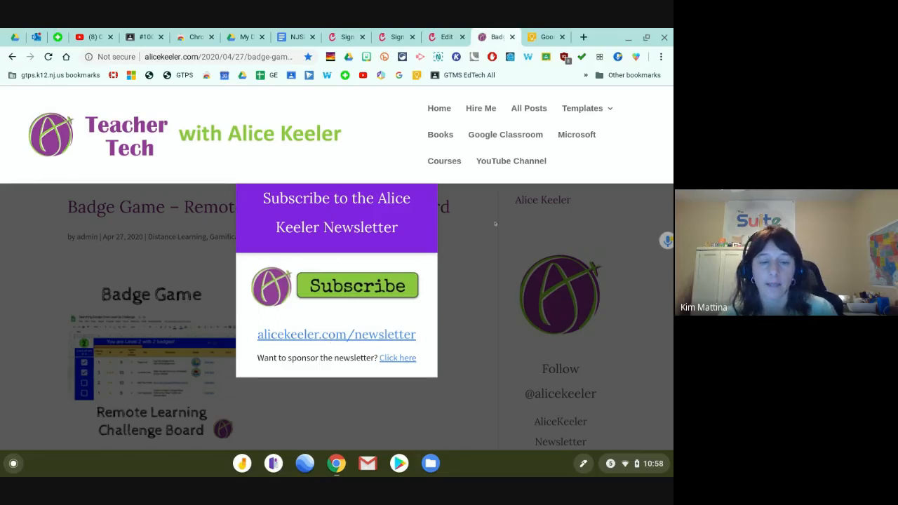
Follow the alicekeeler.com/badgegame link on the Badge Game article to the template copy page.
key("ctrl+r")
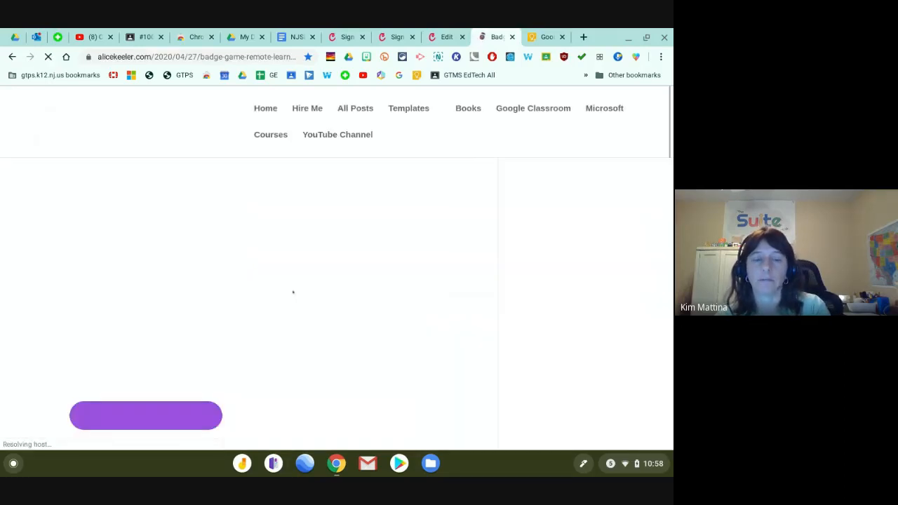
scroll(261, 279, "down", 2)
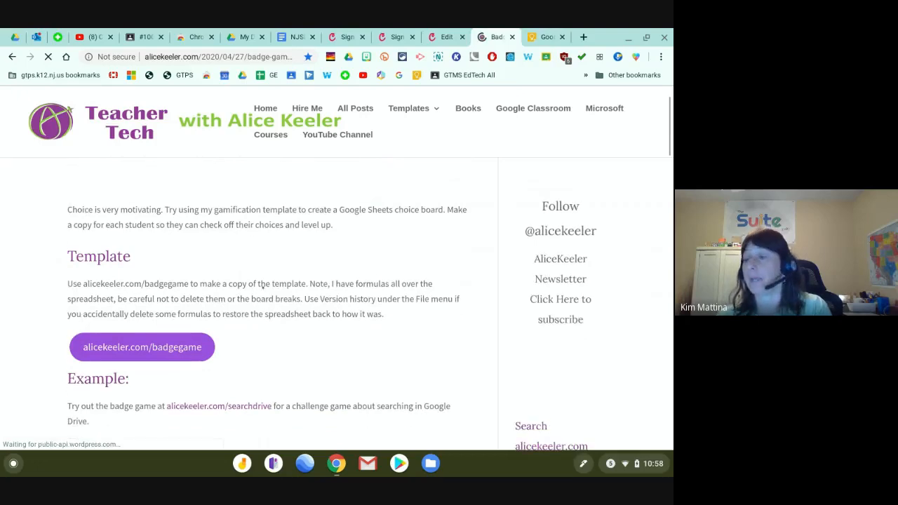
scroll(262, 286, "down", 3)
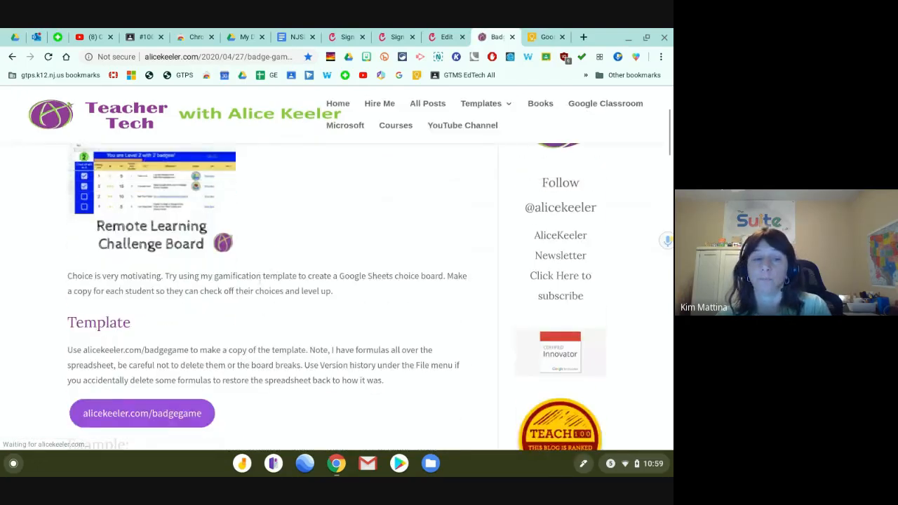
scroll(260, 282, "down", 2)
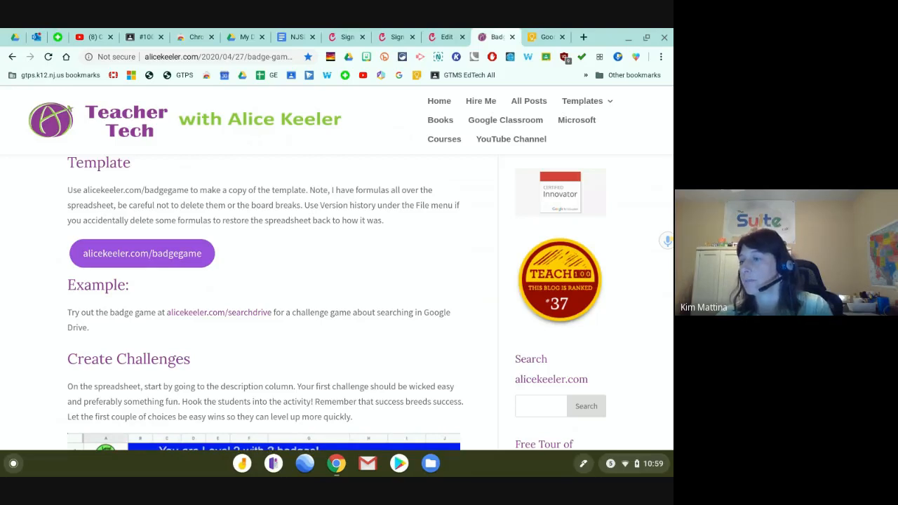
scroll(184, 232, "down", 1)
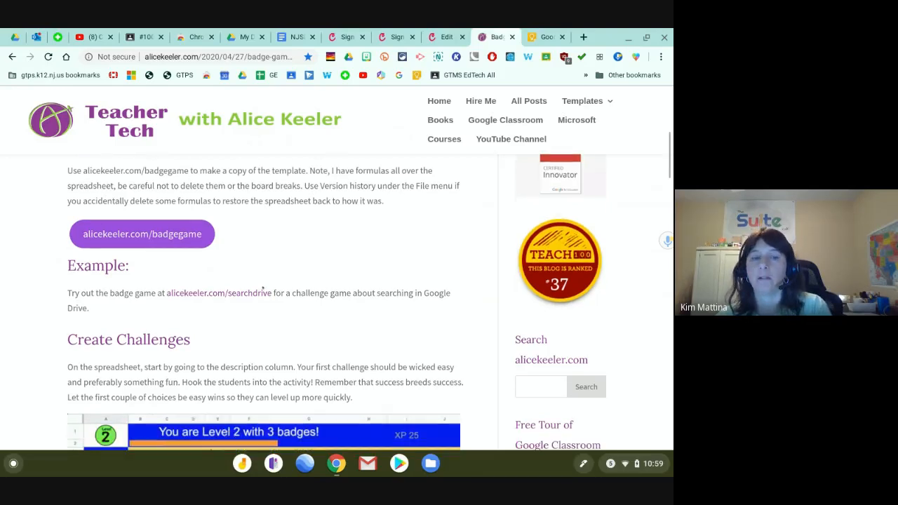
left_click(184, 233)
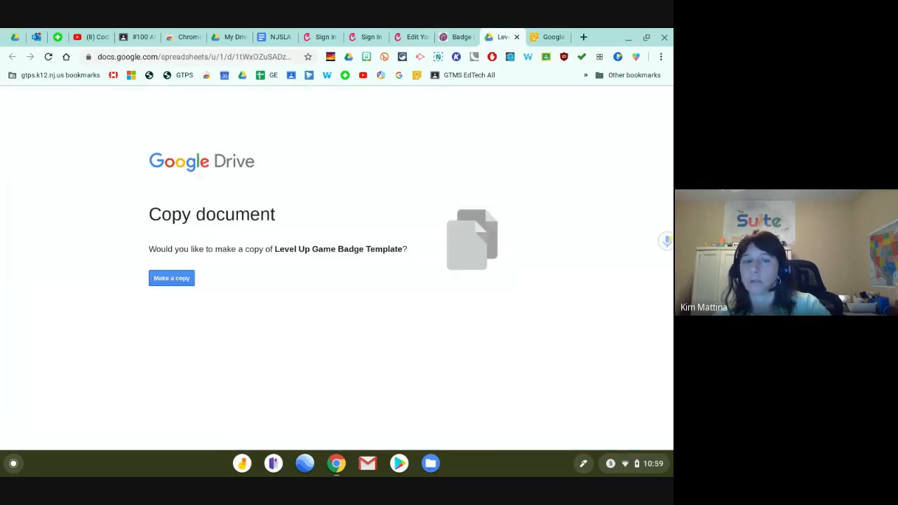
Make a copy of the Level Up Game Badge Template.
left_click(164, 279)
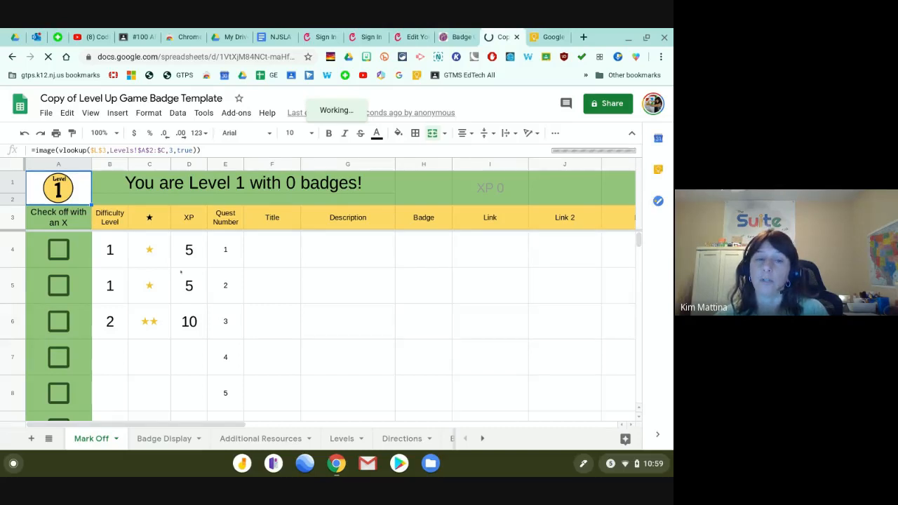
Tick the A4 quest checkbox, view the Badge Display and Badges sheets, then close the copy.
left_click(58, 250)
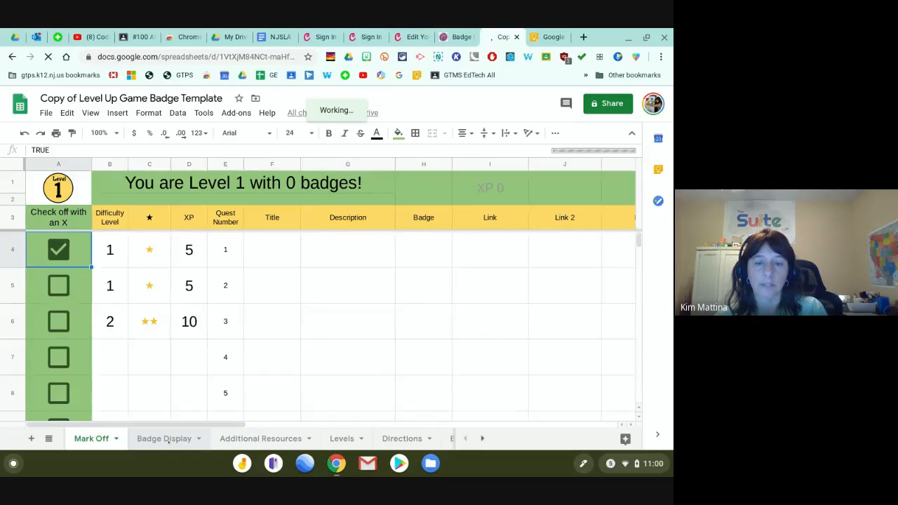
left_click(165, 438)
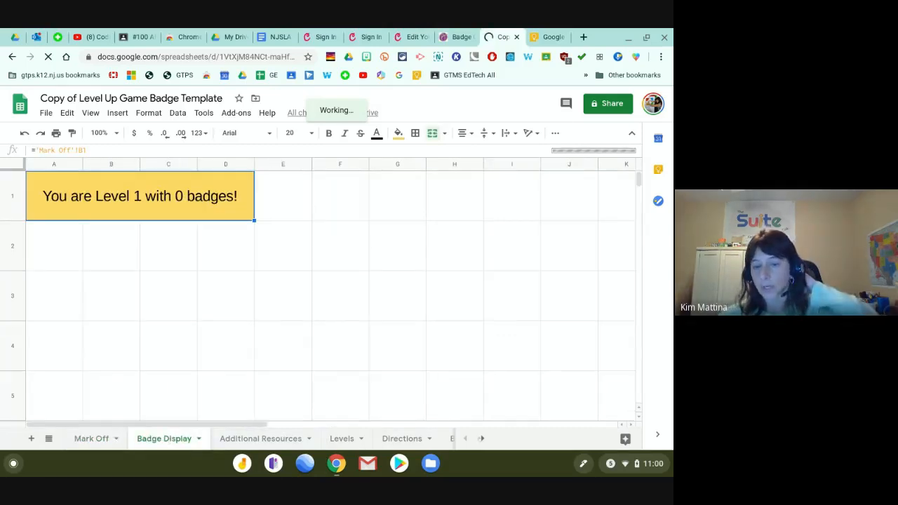
left_click(481, 439)
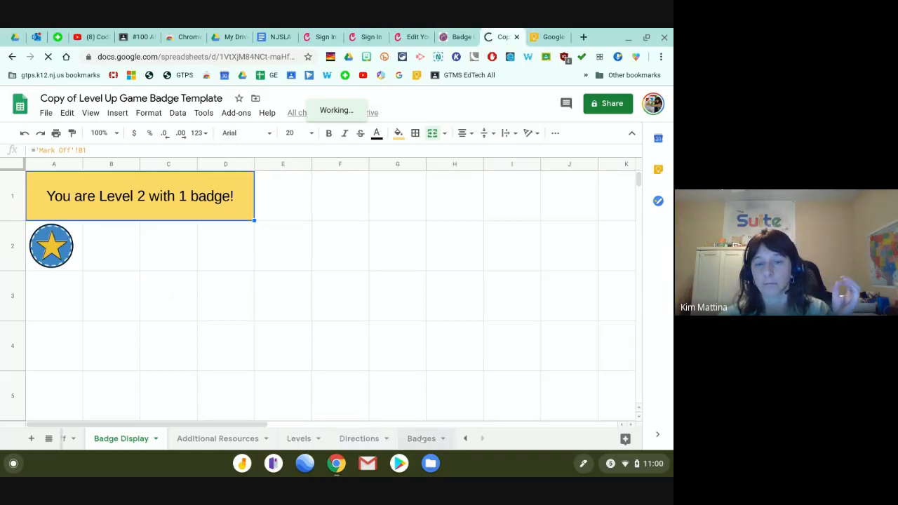
left_click(421, 439)
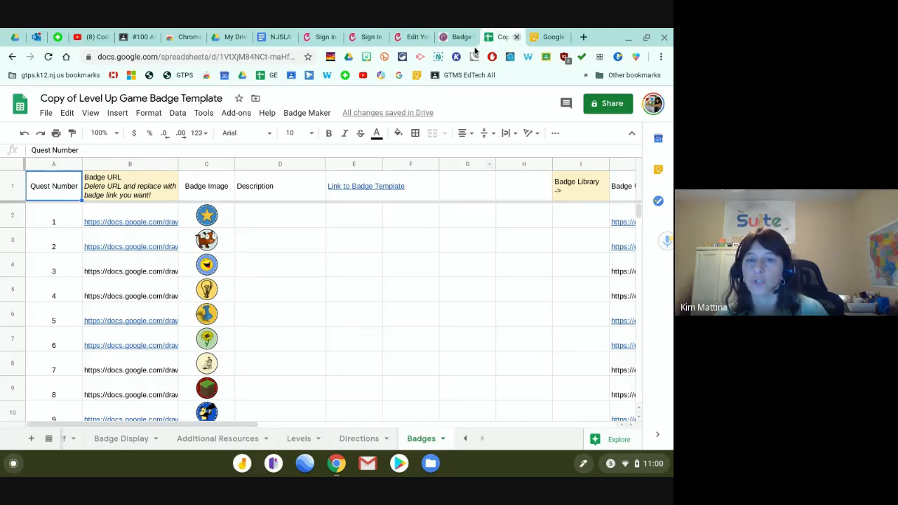
left_click(516, 37)
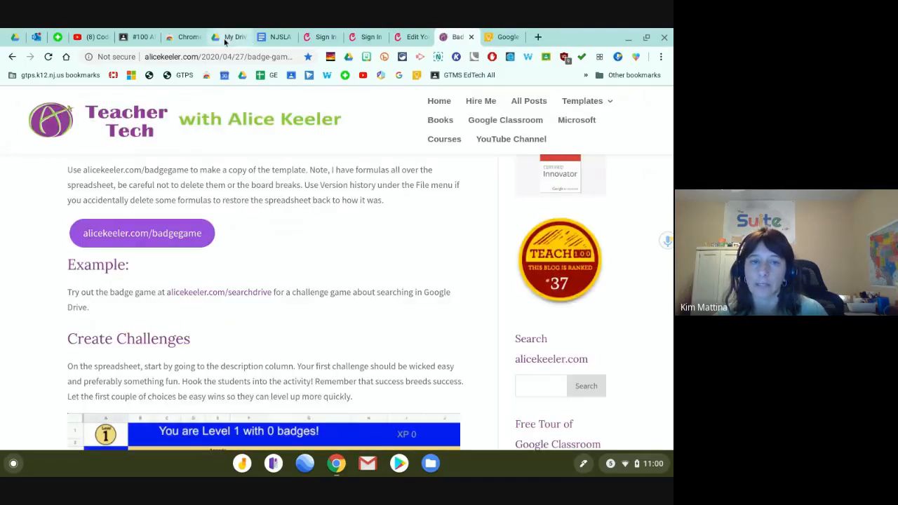
Create a new blank Google Sheets spreadsheet from My Drive's New menu.
left_click(235, 36)
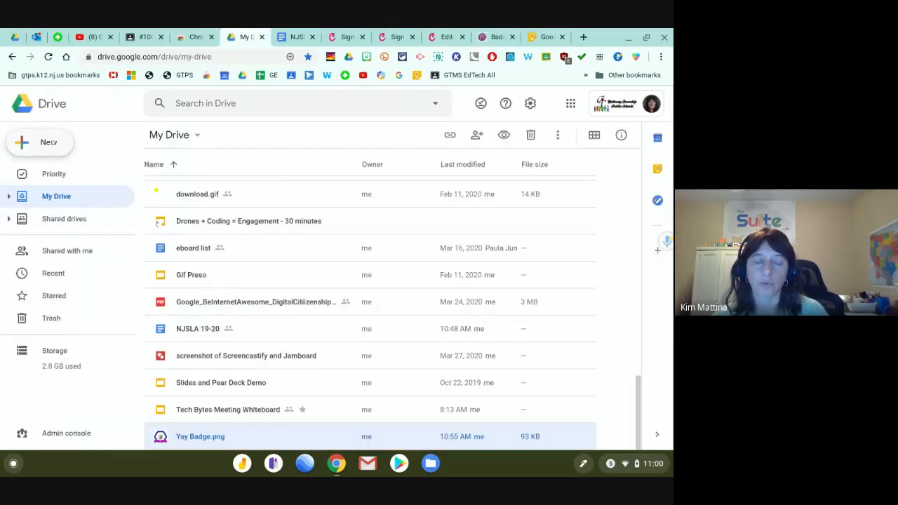
left_click(53, 142)
left_click(115, 235)
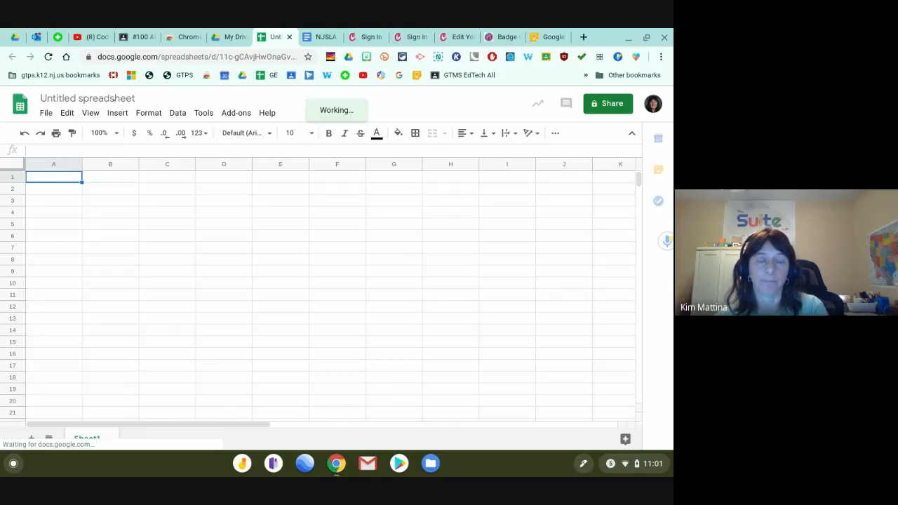
Title the spreadsheet 'Digital Badges'.
left_click(114, 100)
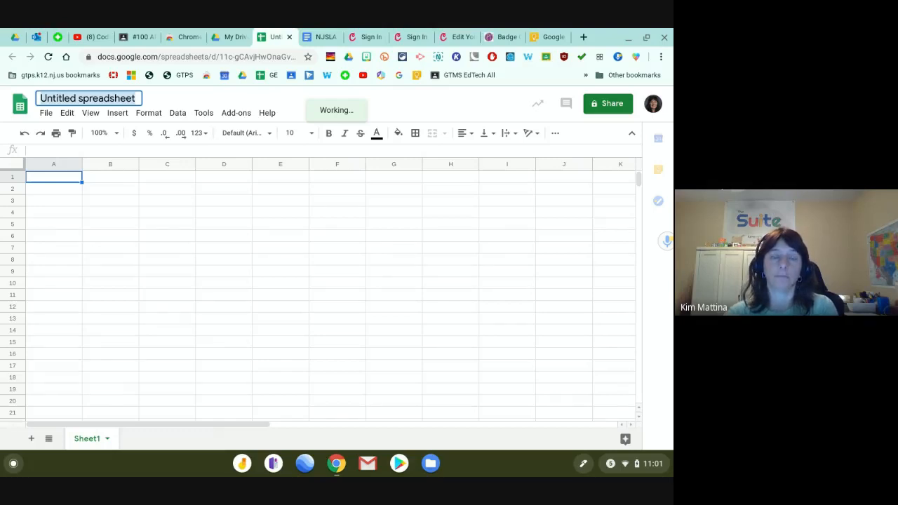
type("Digital Badges")
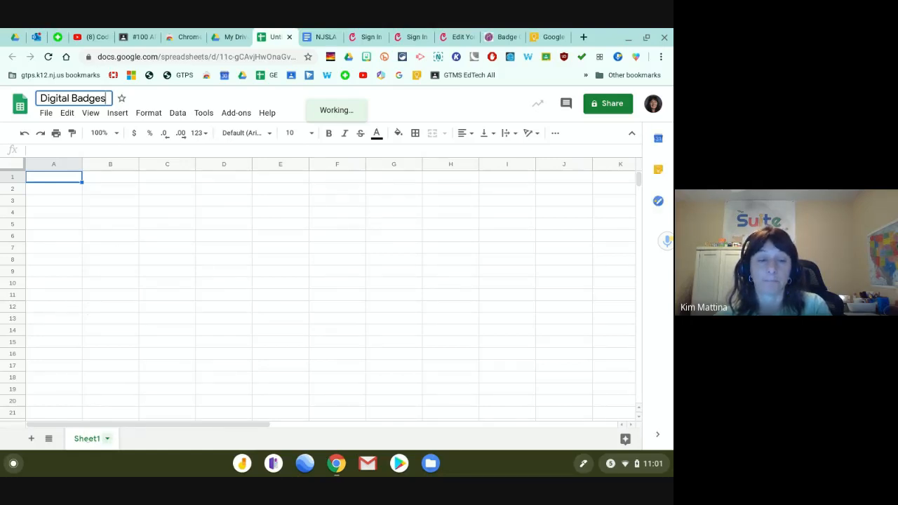
key("Return")
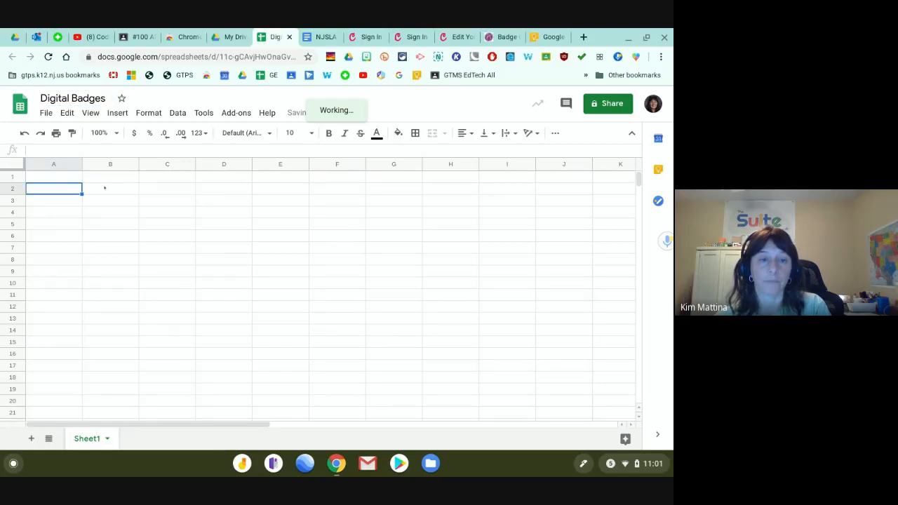
left_click(104, 188)
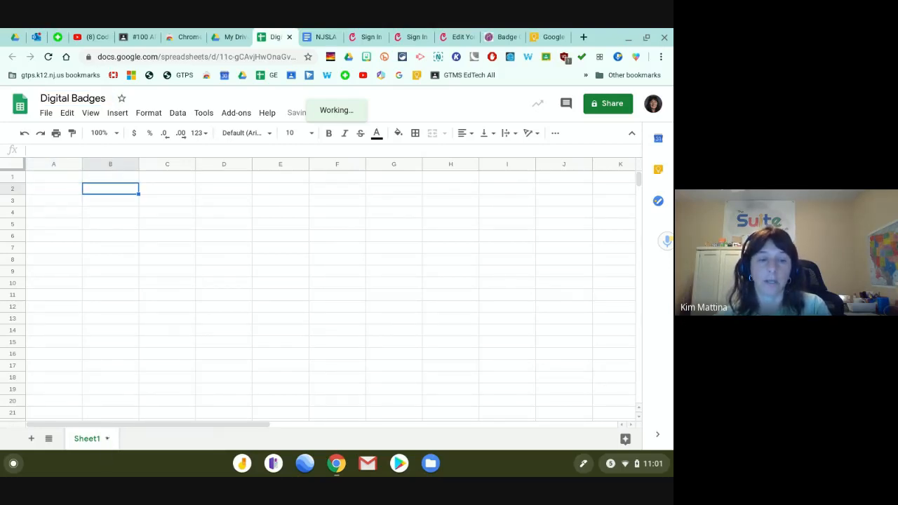
Rename Sheet1 to the student's first name.
left_click(106, 438)
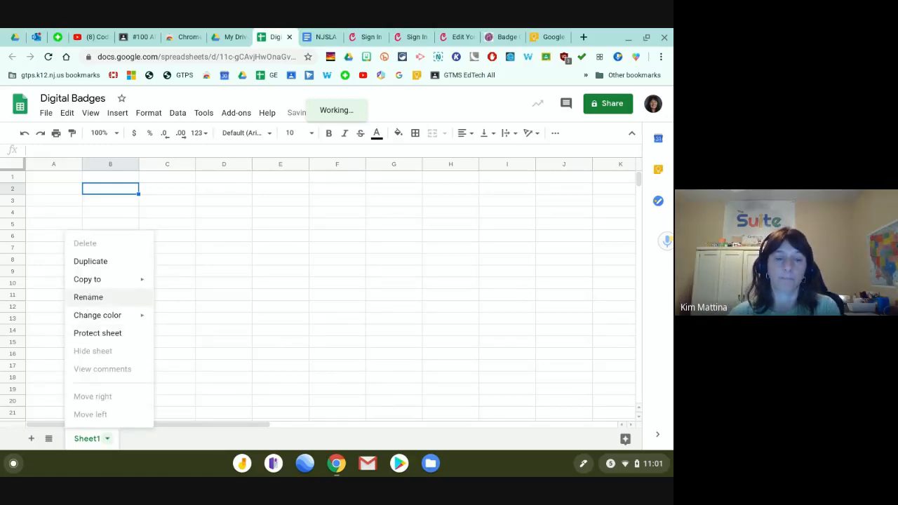
left_click(87, 296)
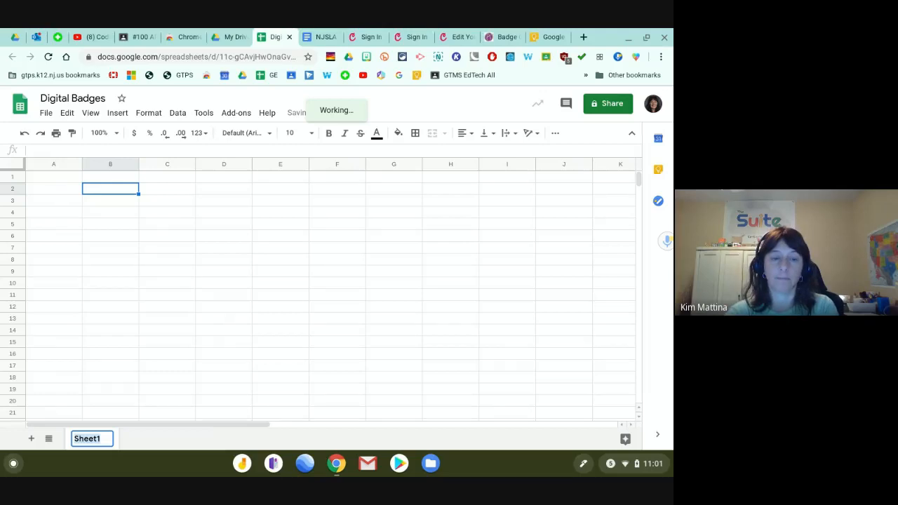
type("Steph")
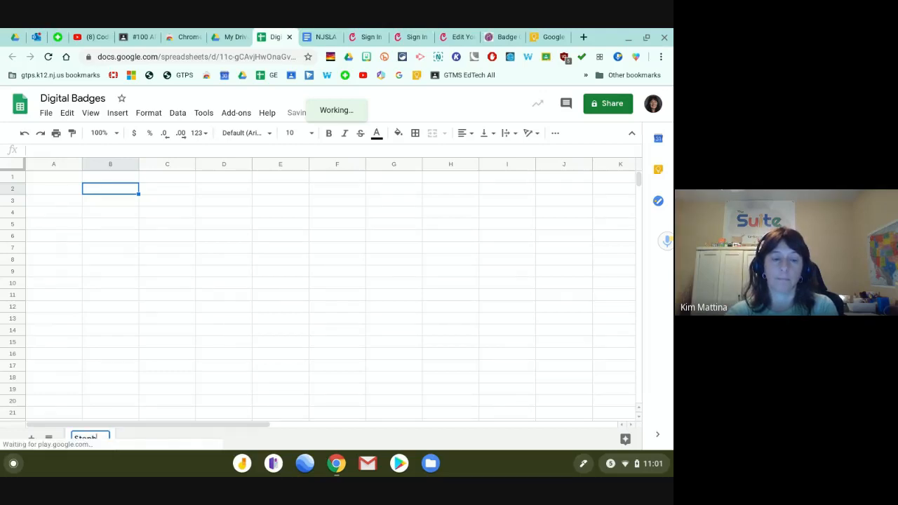
type("anie")
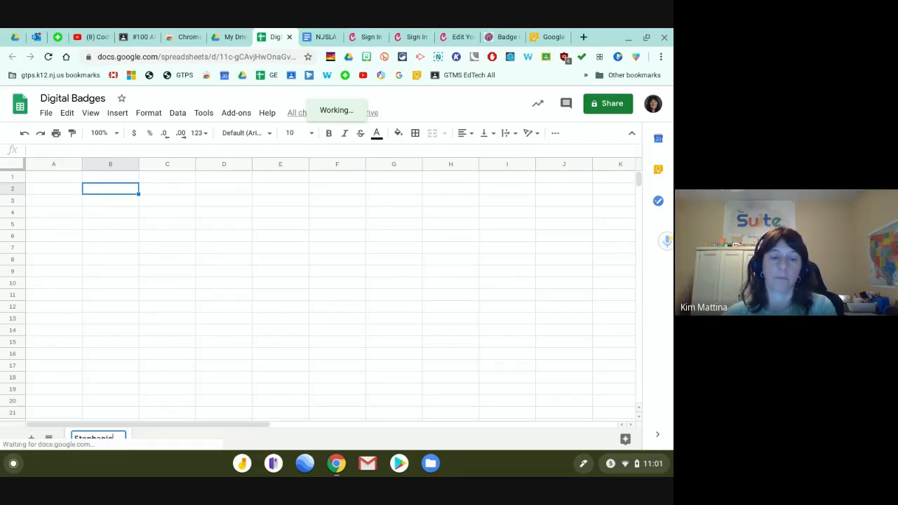
key("Return")
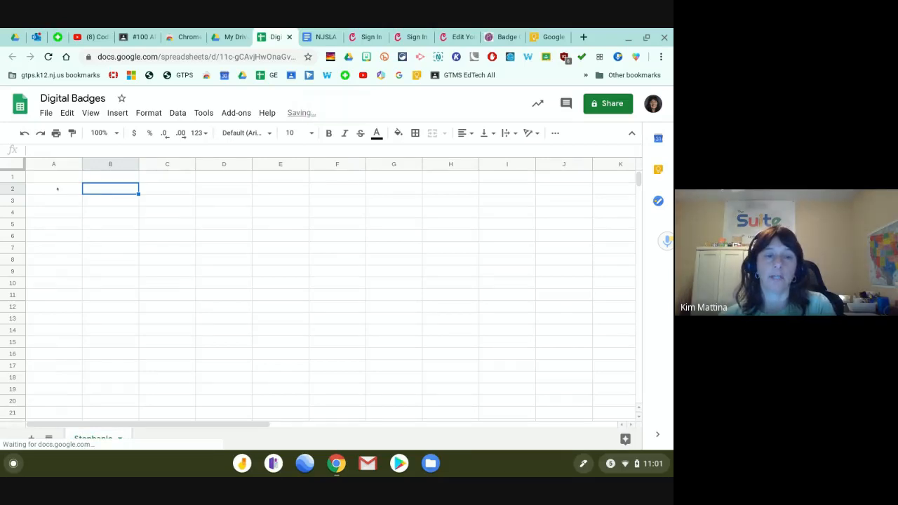
Enter the label 'Task' in cell A2 and move to B2.
left_click(57, 188)
type("Task")
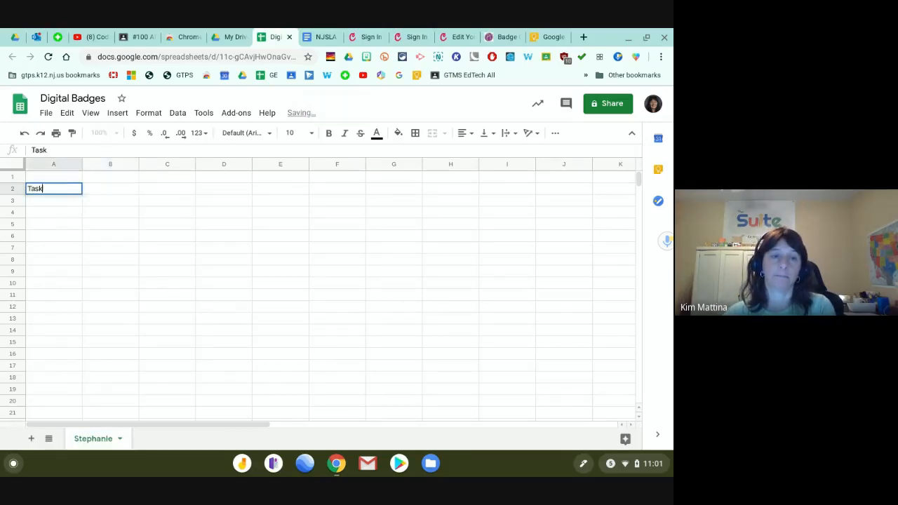
key("Return")
key("Up")
key("Right")
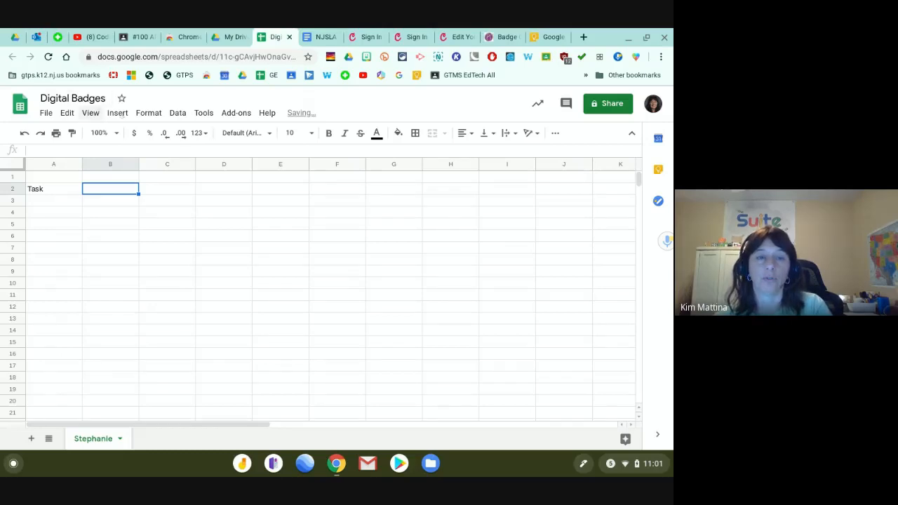
Insert Yay Badge.png as an in-cell image in B2 and fill it down to B7.
left_click(118, 113)
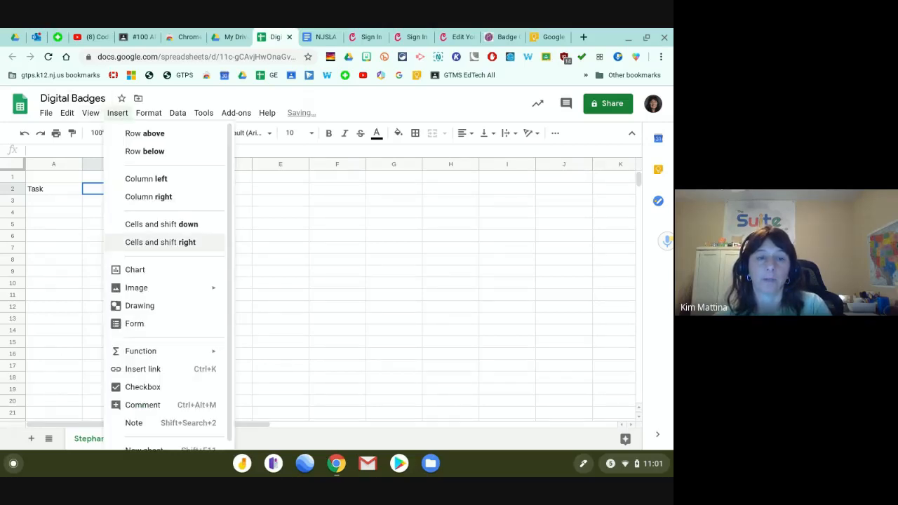
mouse_move(125, 293)
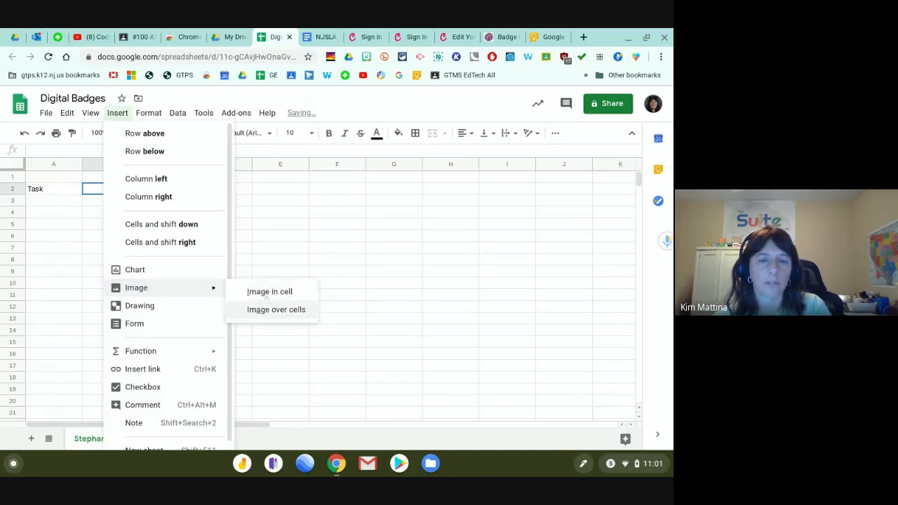
left_click(267, 292)
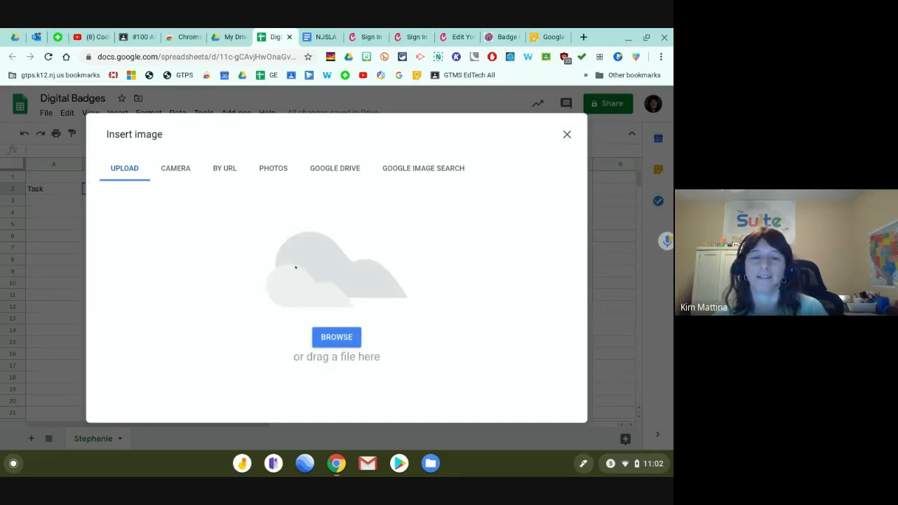
left_click(343, 341)
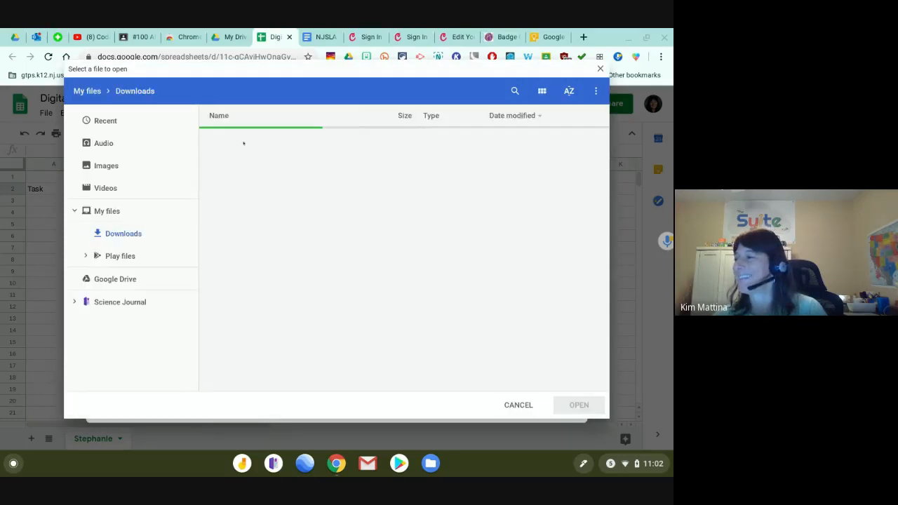
double_click(247, 138)
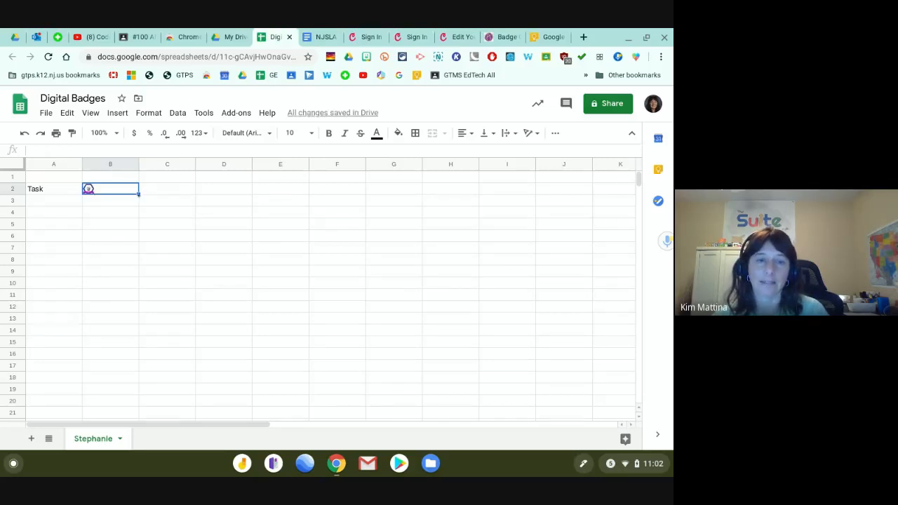
left_click_drag(138, 194, 137, 247)
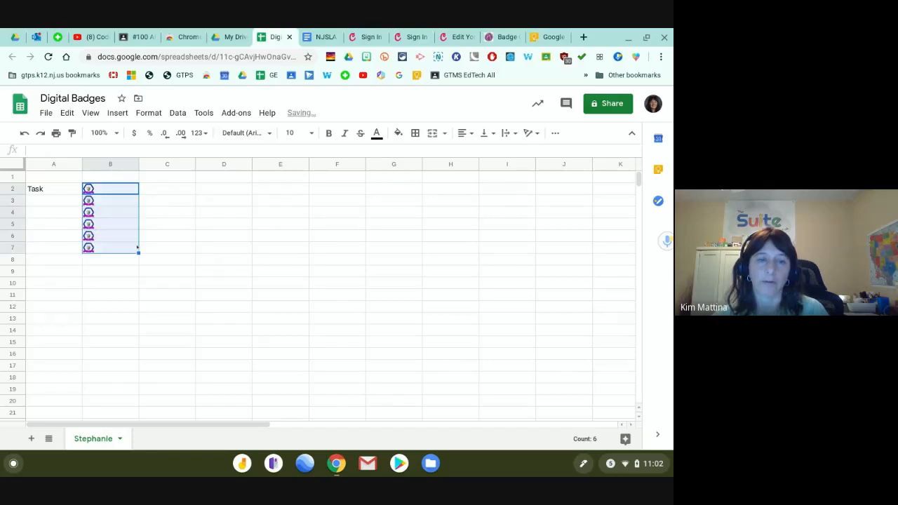
Widen column B and make row 2 taller so the YAY! badge displays larger.
left_click(117, 187)
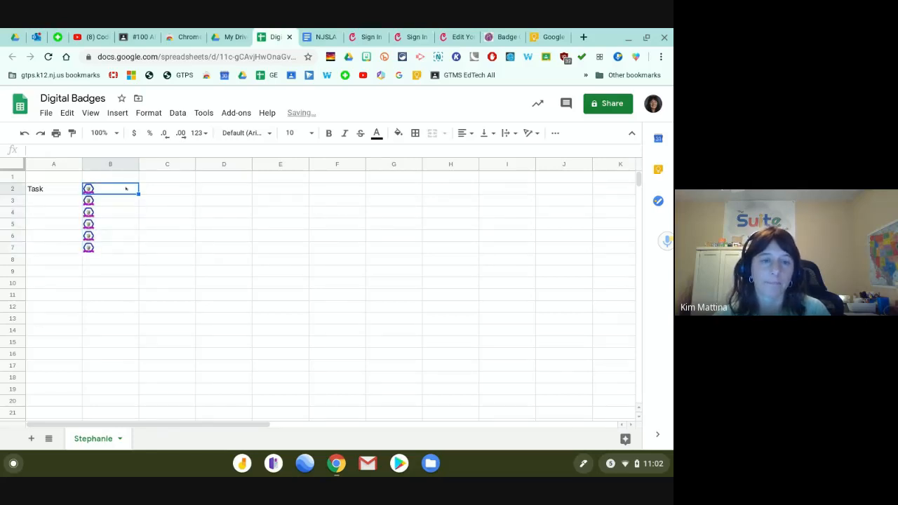
left_click_drag(137, 164, 212, 164)
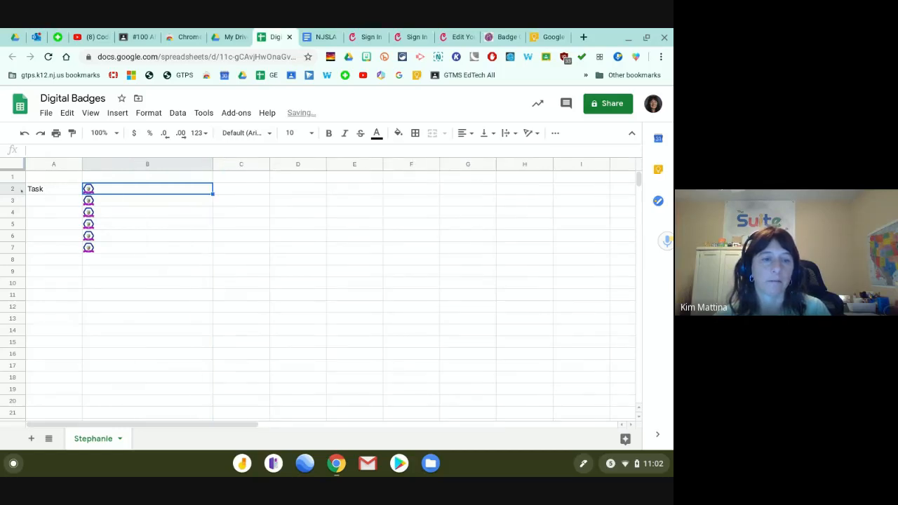
left_click_drag(12, 194, 12, 261)
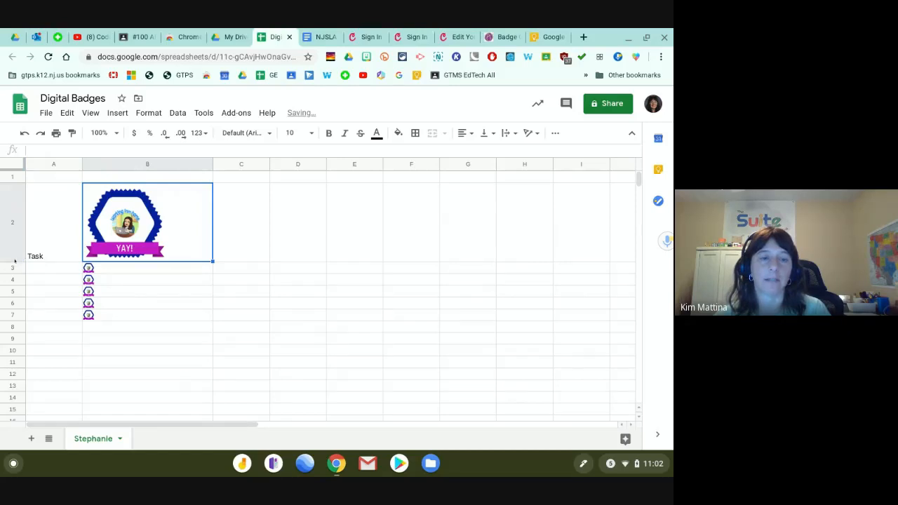
left_click_drag(12, 261, 12, 283)
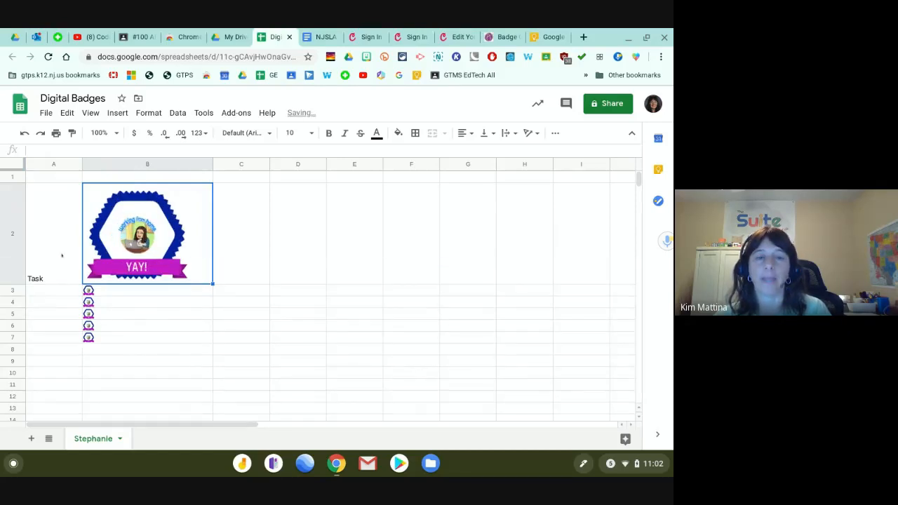